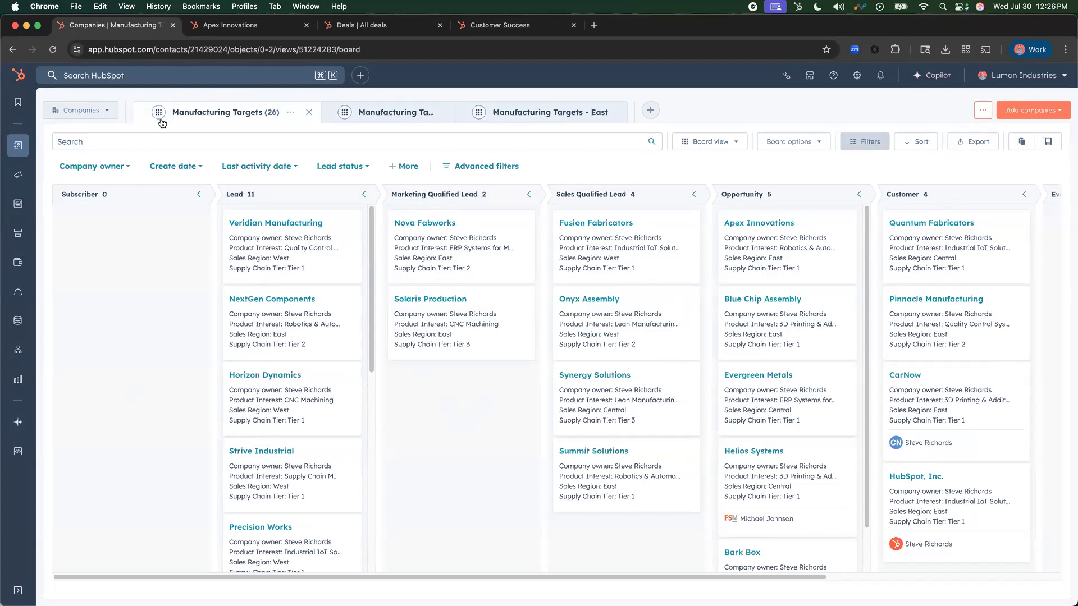
left_click(81, 112)
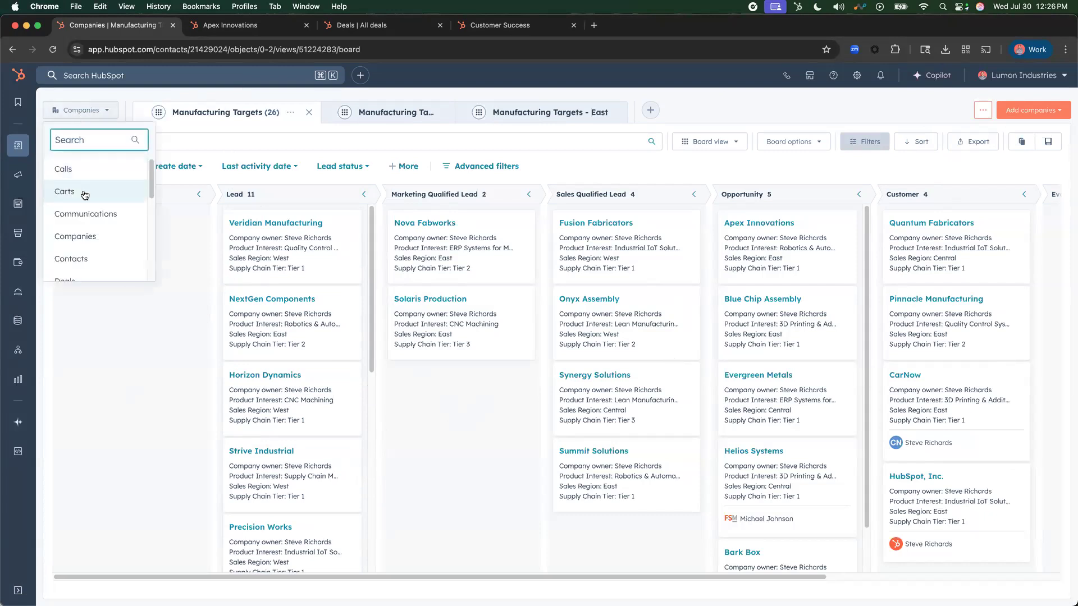
scroll(87, 256, "down", 1)
scroll(87, 257, "down", 1)
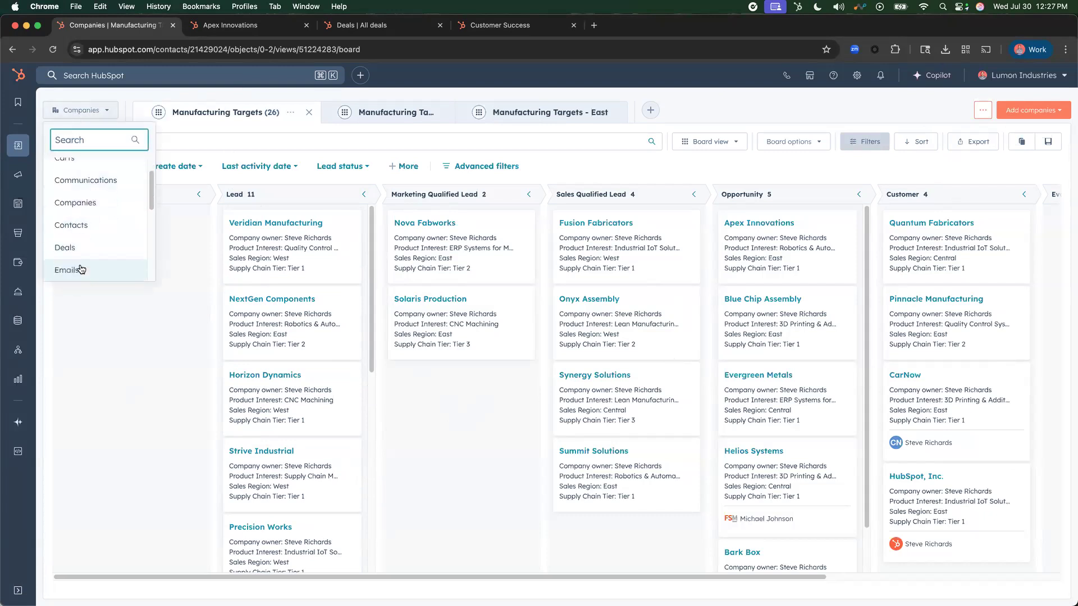
left_click(147, 381)
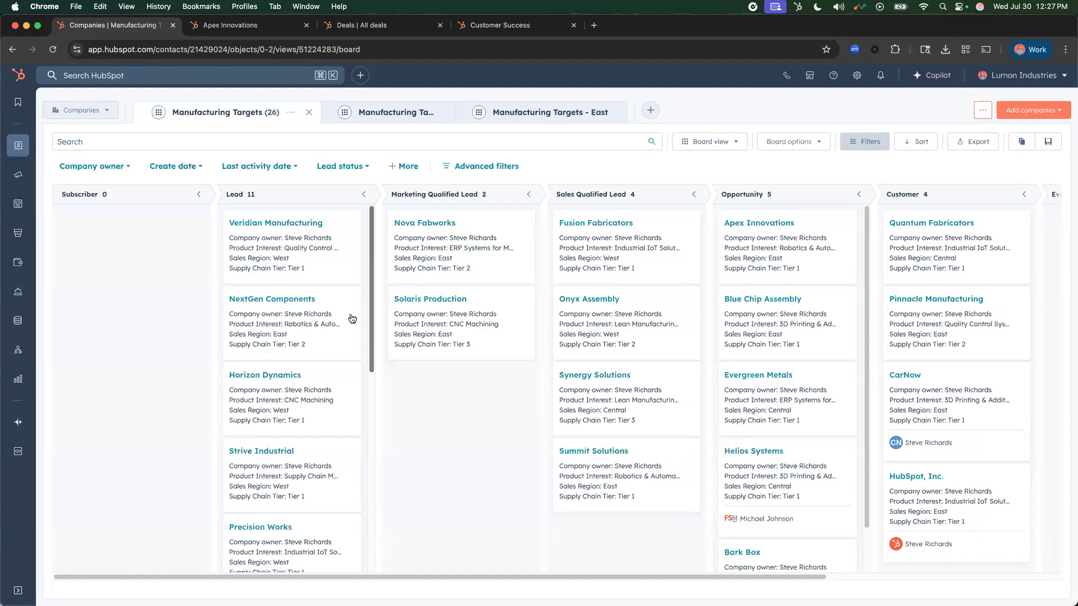
scroll(436, 414, "down", 1)
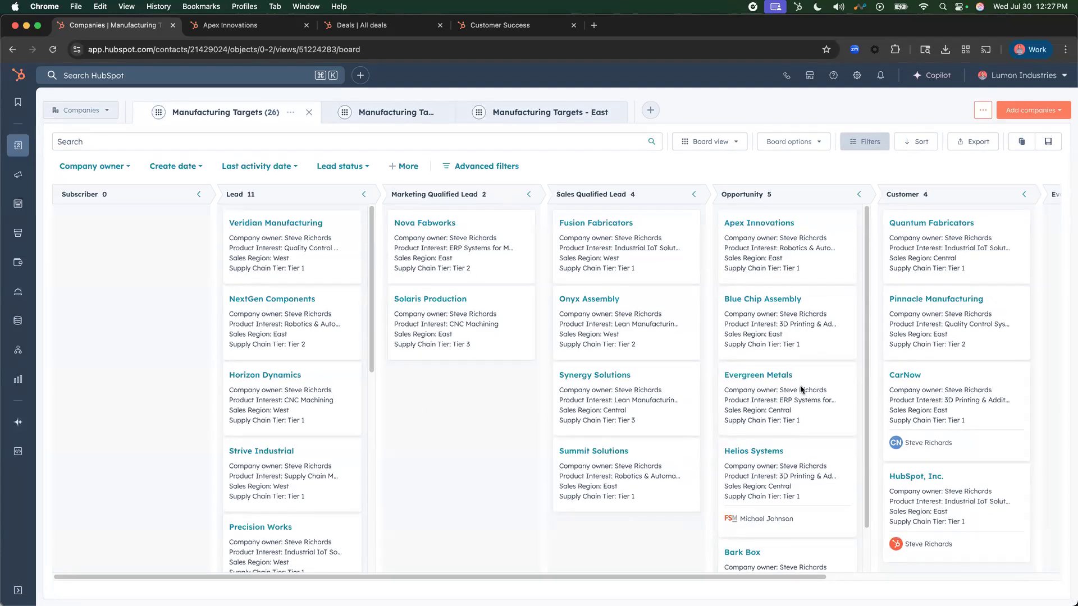
- Show the Manufacturing Targets companies as a table, sorting them by Sales Region and by Supply Chain Tier in descending order
mouse_move(801, 389)
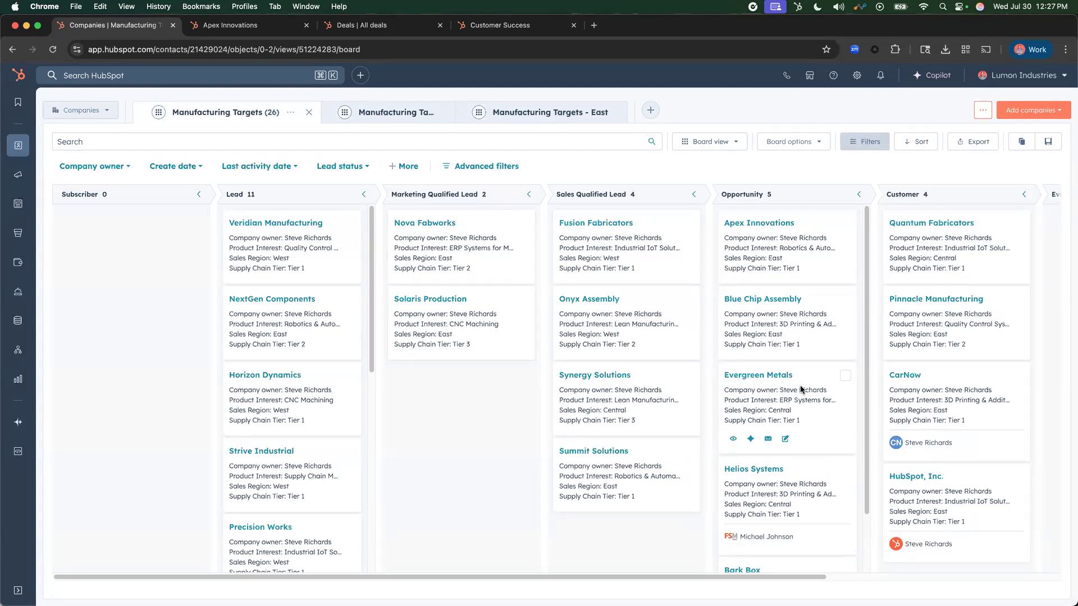
left_click(718, 148)
left_click(721, 192)
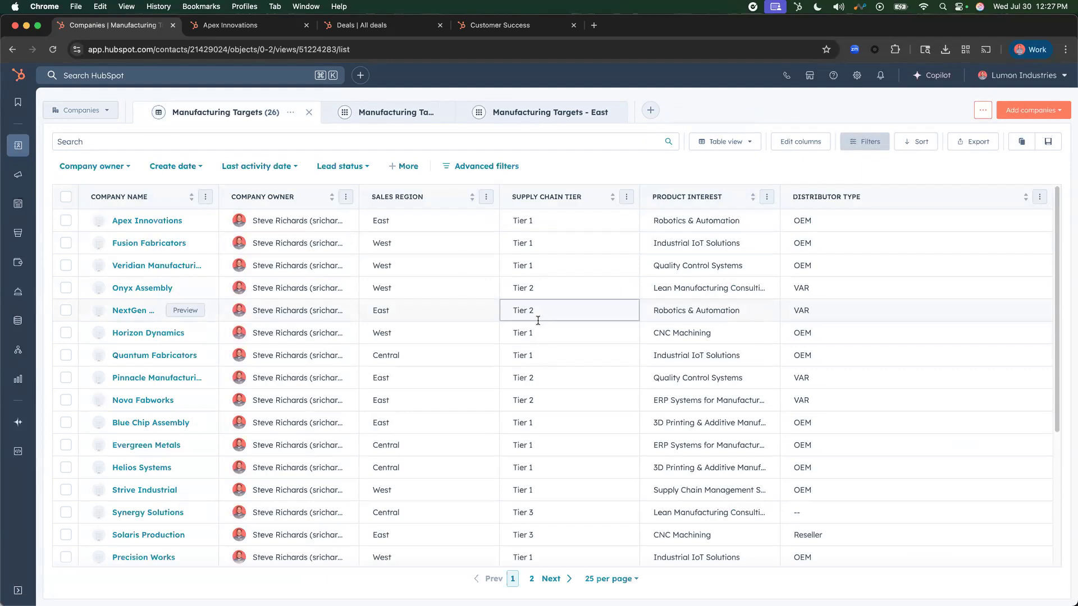
left_click(441, 202)
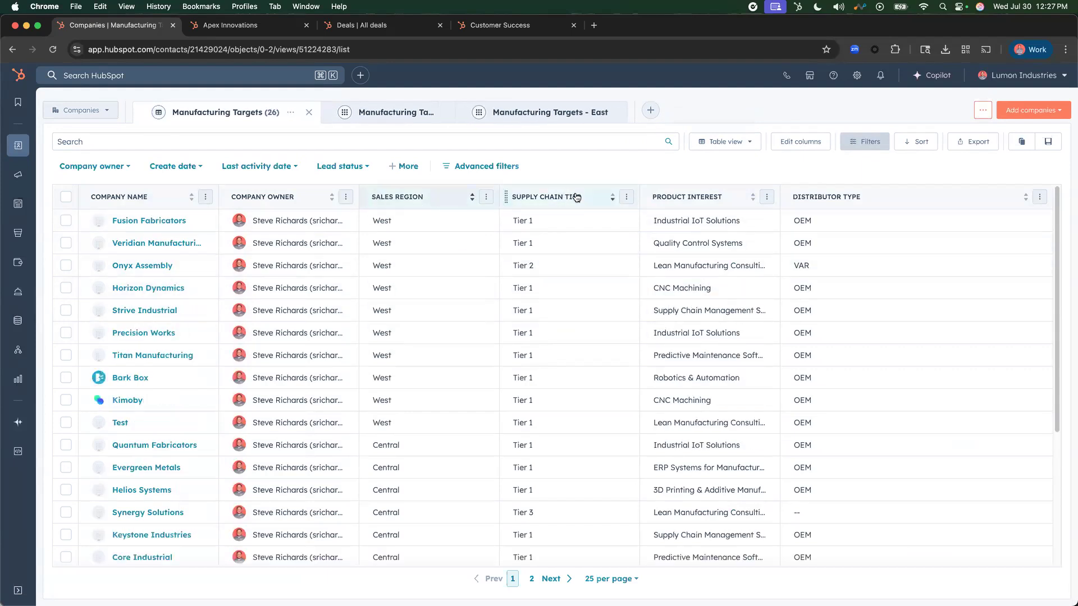
left_click(556, 198)
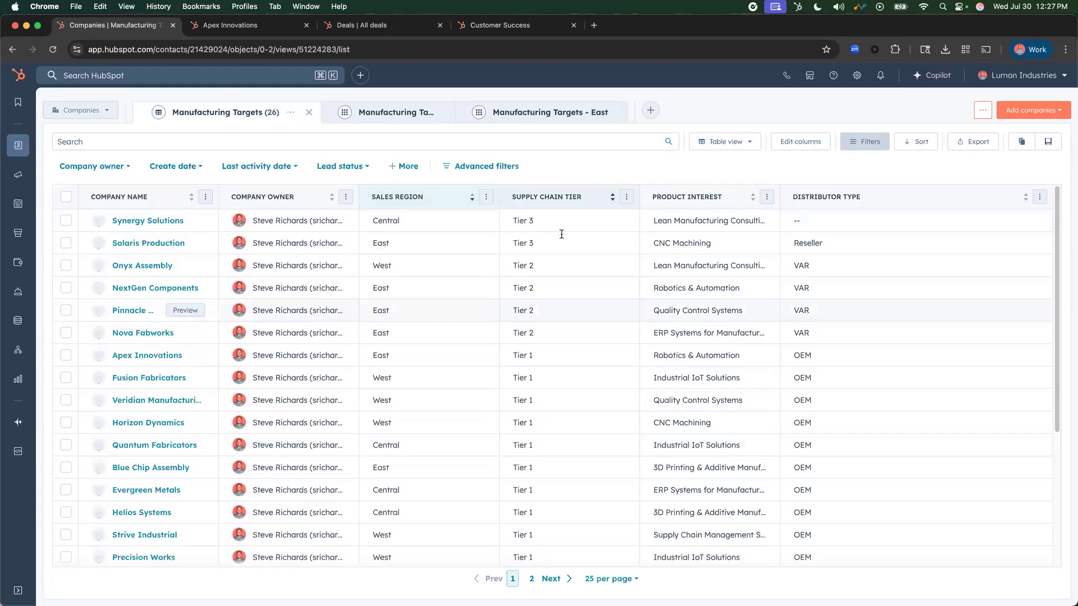
scroll(437, 486, "down", 1)
scroll(437, 485, "down", 3)
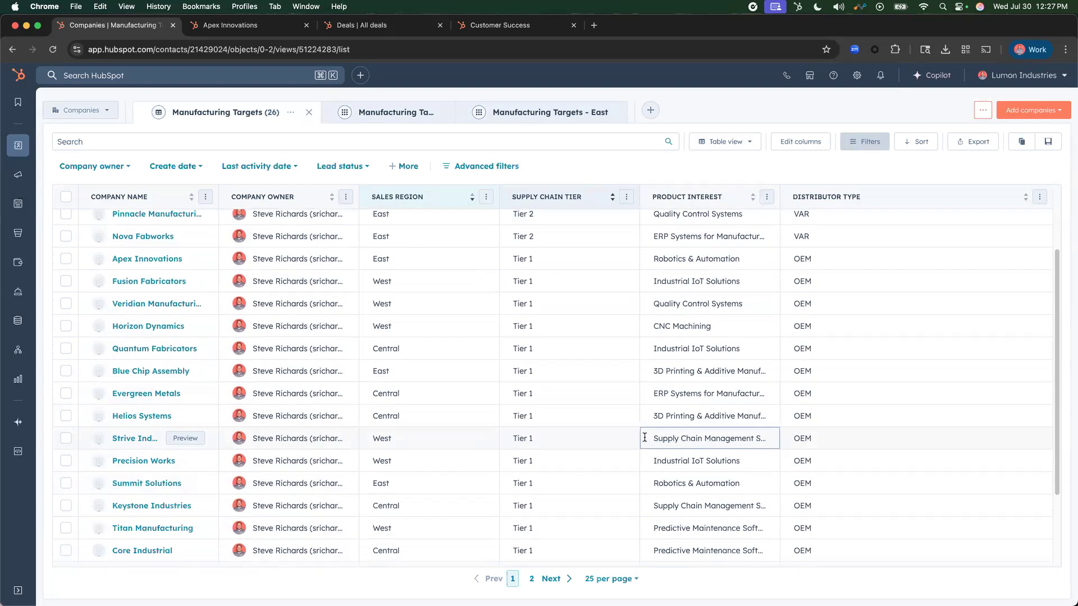
scroll(530, 443, "up", 3)
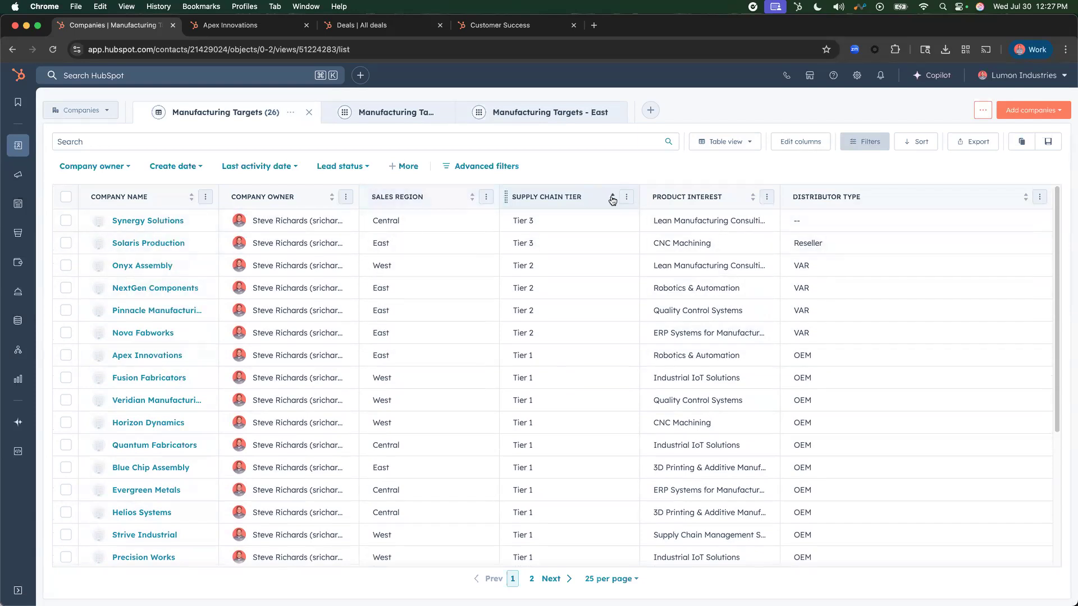
- Return the Manufacturing Targets companies to board view and look through the Opportunity column
left_click(736, 142)
left_click(831, 197)
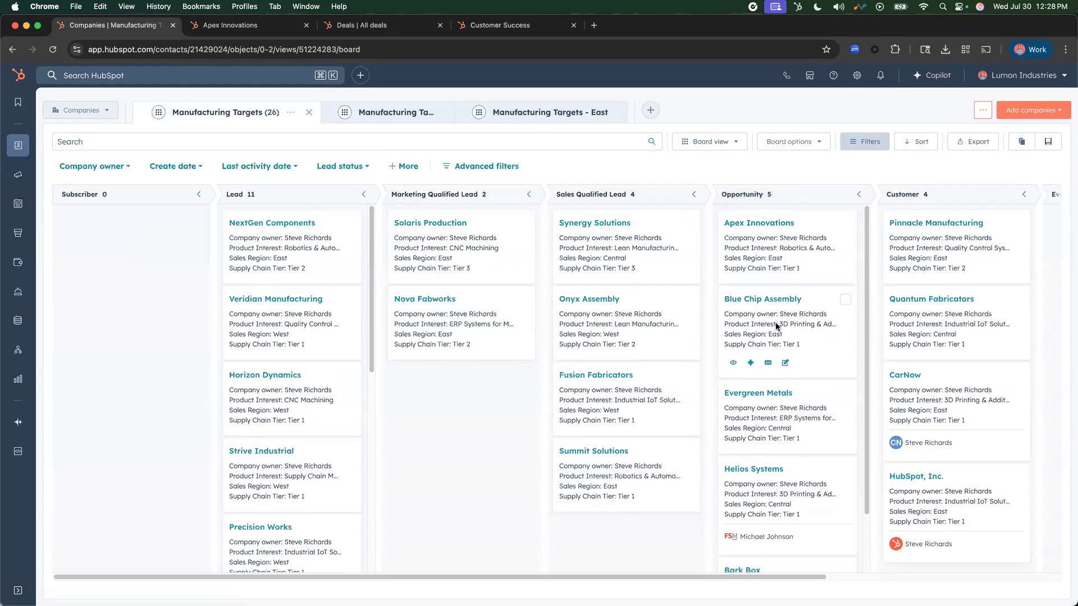
scroll(776, 360, "down", 1)
scroll(775, 365, "down", 2)
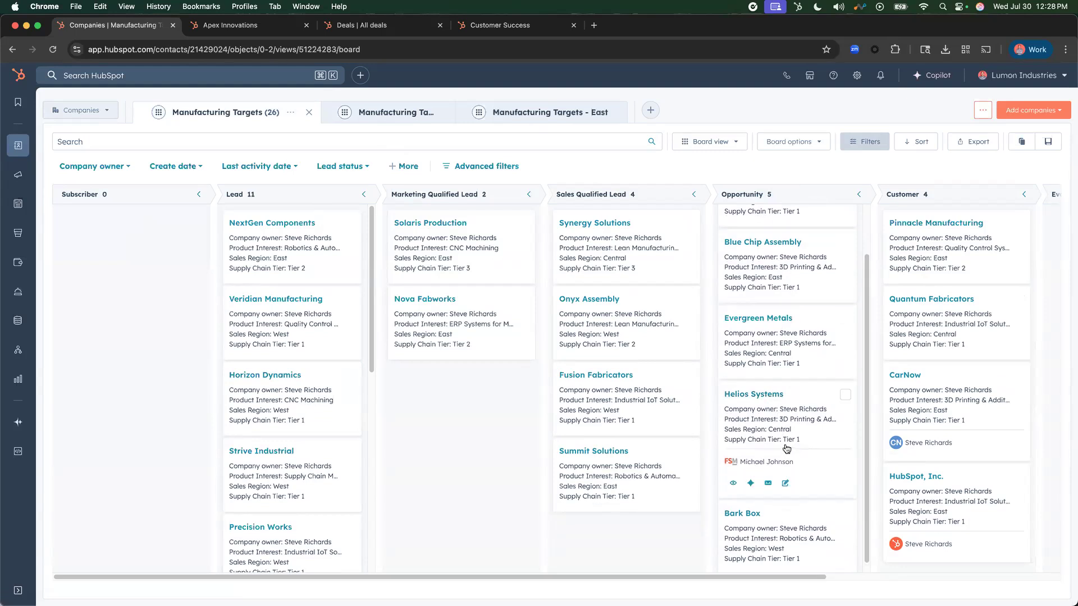
scroll(784, 449, "down", 1)
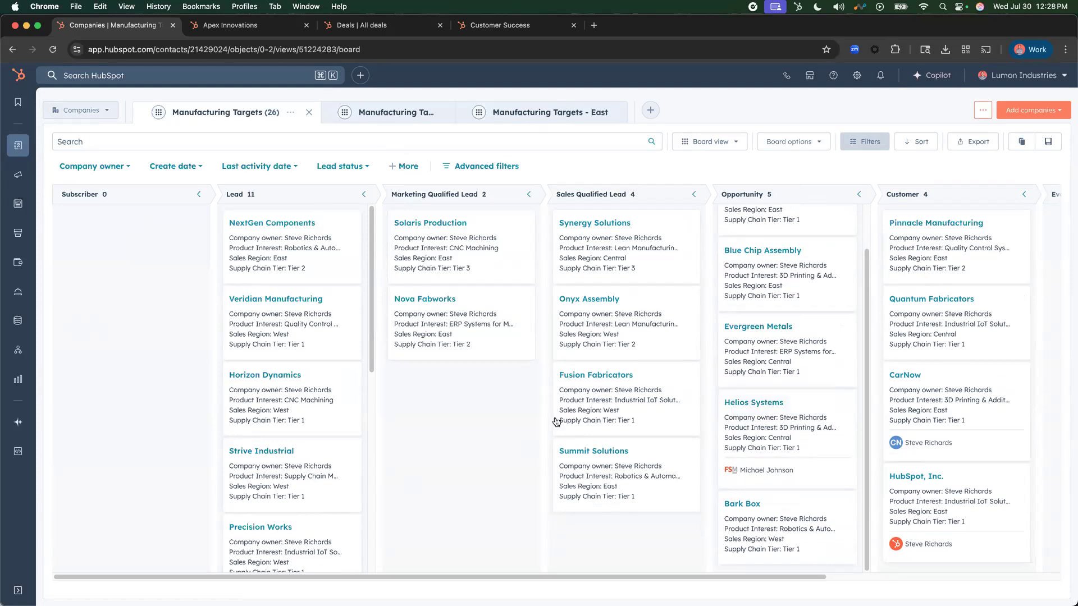
- Look at the Central and East versions of the Manufacturing Targets view, finishing on the overall Manufacturing Targets board
left_click(398, 112)
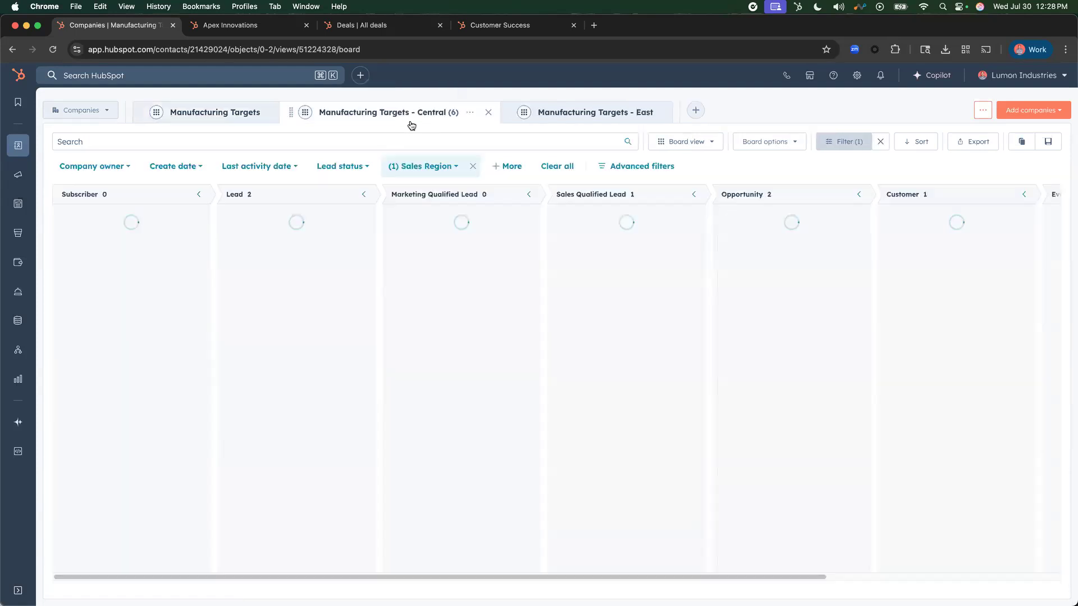
left_click(660, 113)
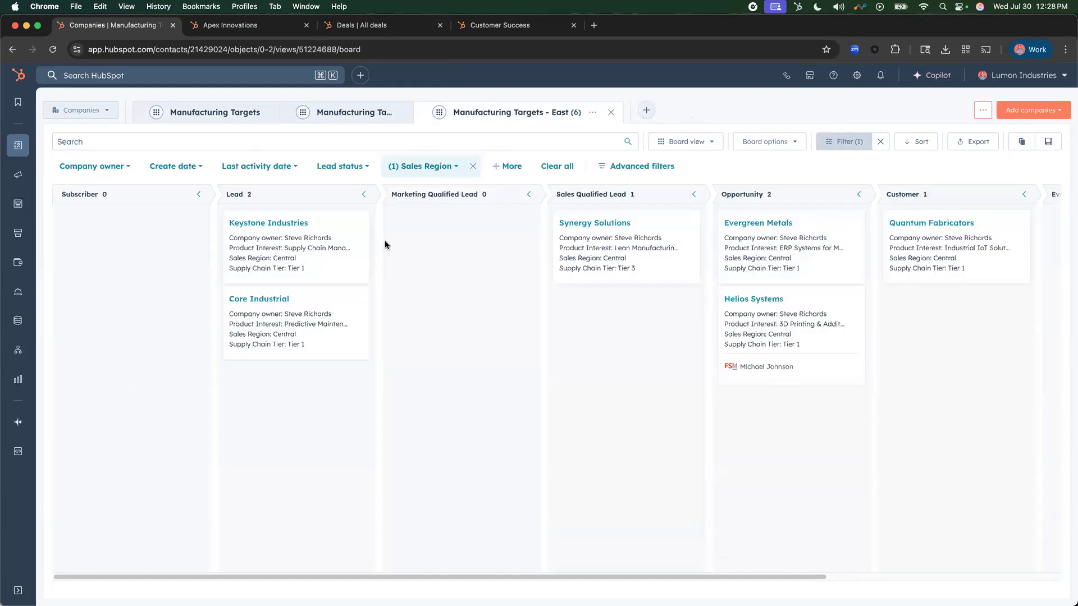
left_click(387, 112)
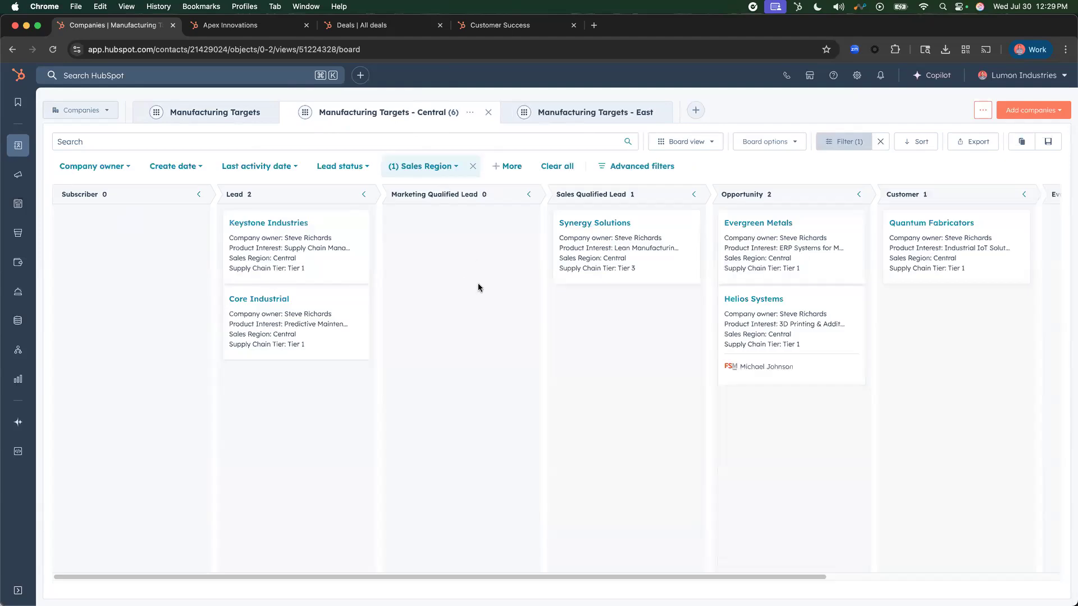
left_click(226, 115)
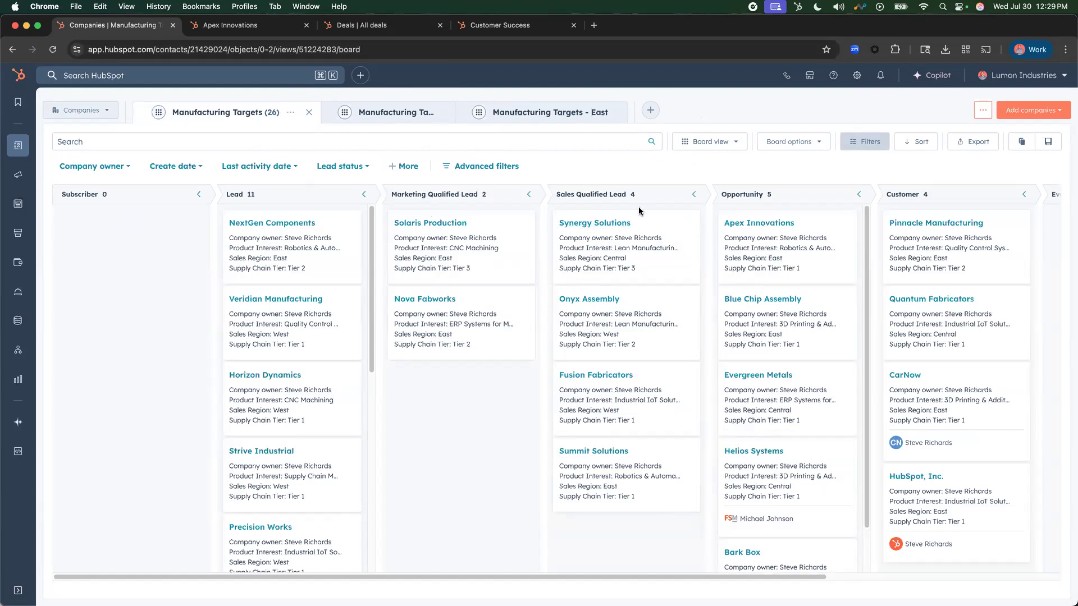
- Open the Helios Systems company record from the Opportunity column in a separate browser tab
scroll(766, 418, "down", 1)
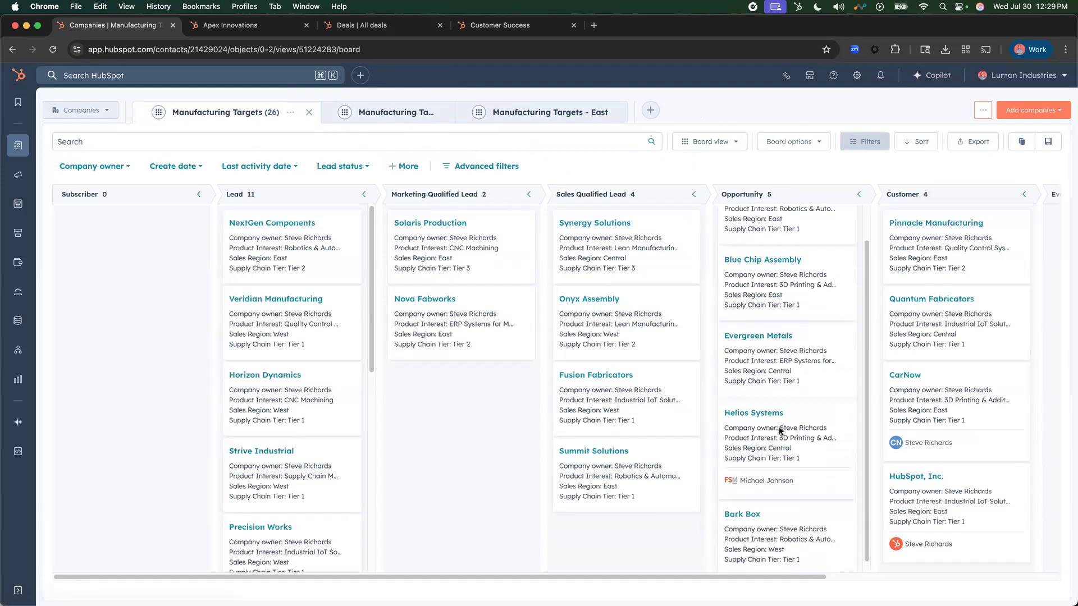
right_click(766, 415)
left_click(796, 400)
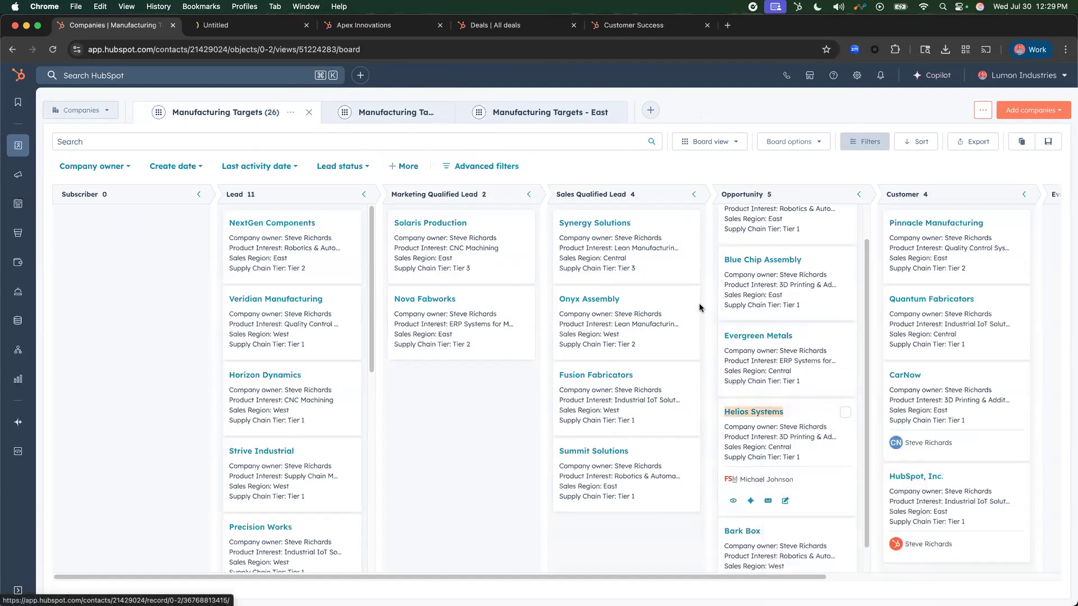
left_click(264, 25)
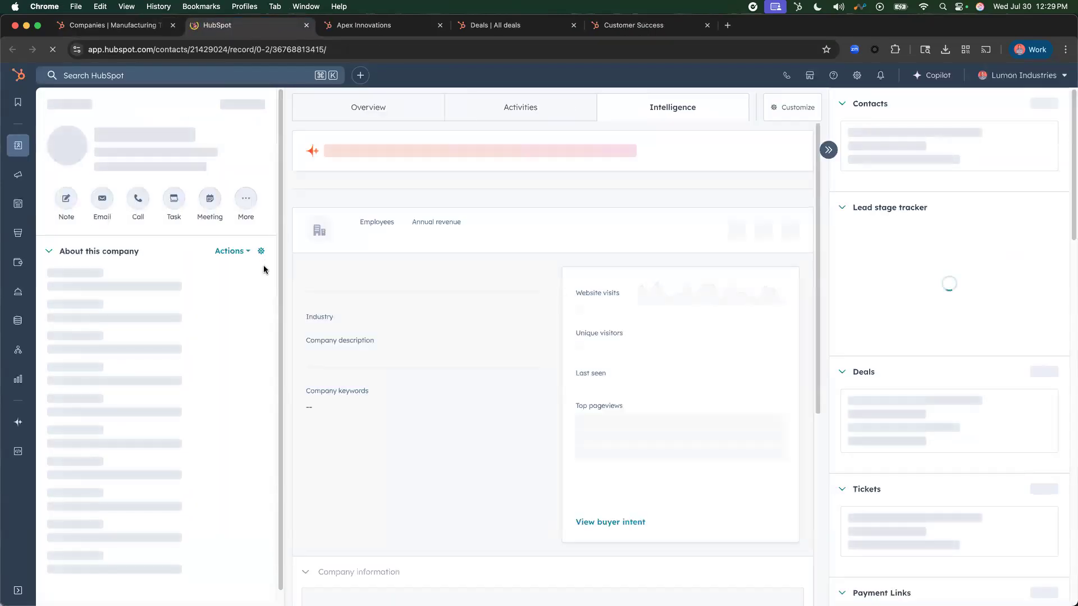
left_click_drag(105, 134, 221, 141)
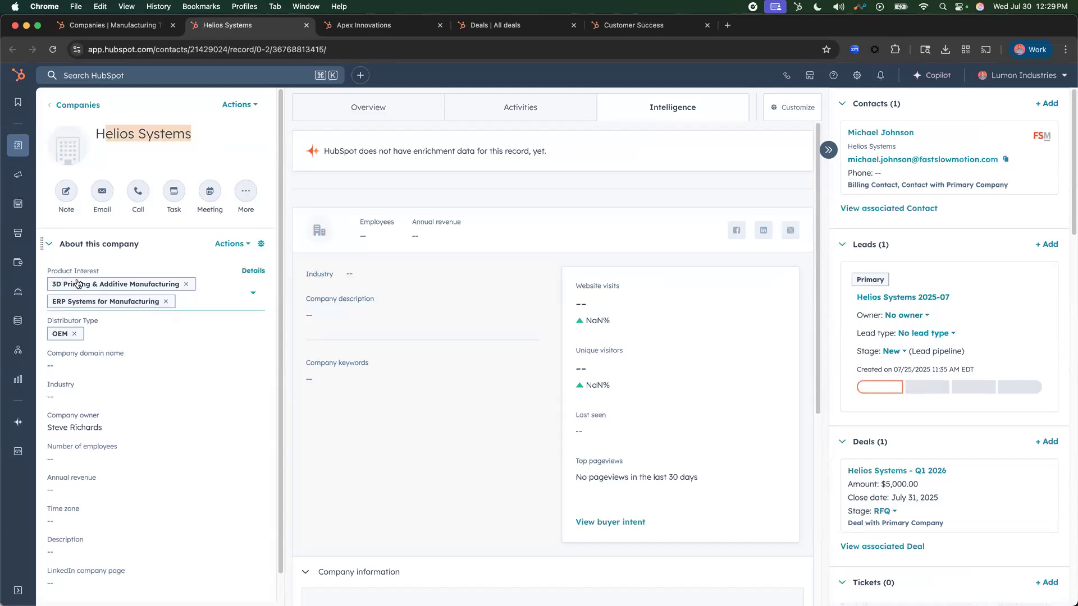
- Open the Helios Systems - Q1 2026 deal associated with the company
scroll(974, 406, "down", 1)
scroll(974, 406, "down", 4)
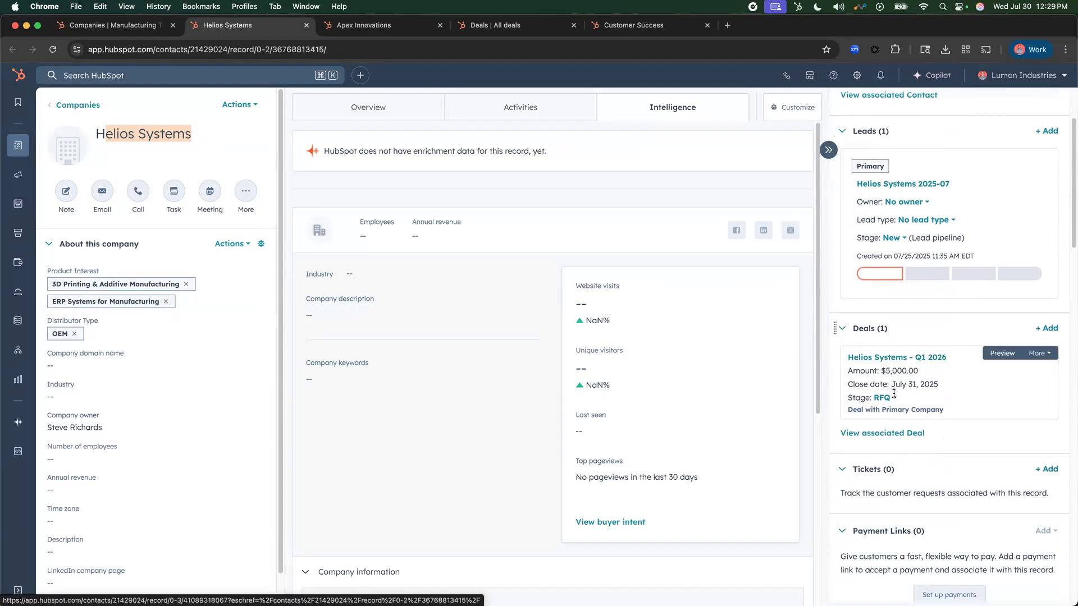
left_click(923, 358)
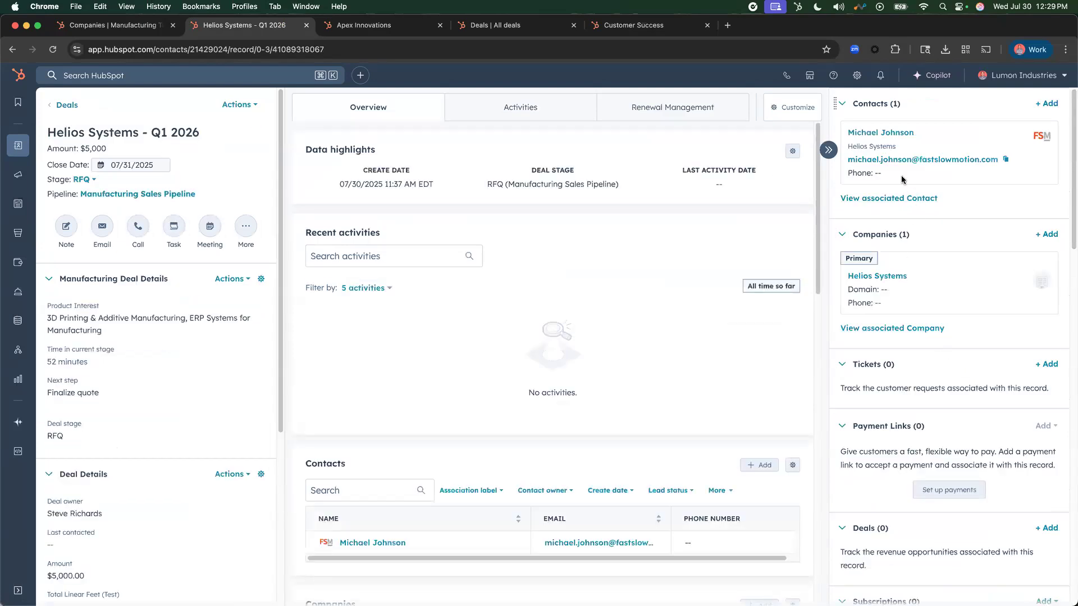
- Set the stage of the Helios Systems - Q1 2026 deal to Quote
scroll(188, 375, "down", 1)
scroll(94, 238, "up", 1)
left_click(83, 179)
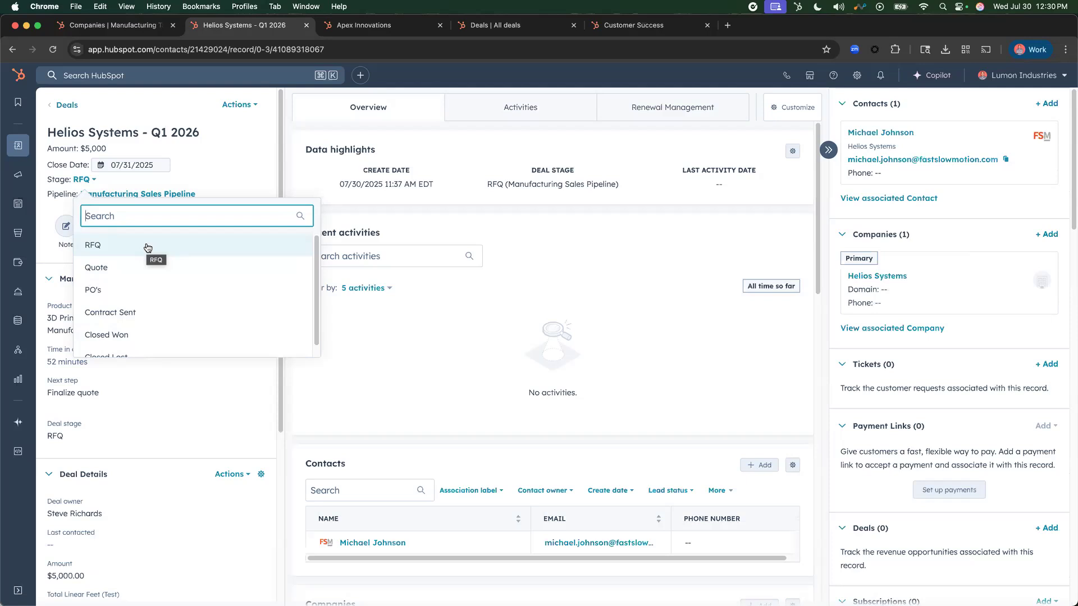
left_click(148, 265)
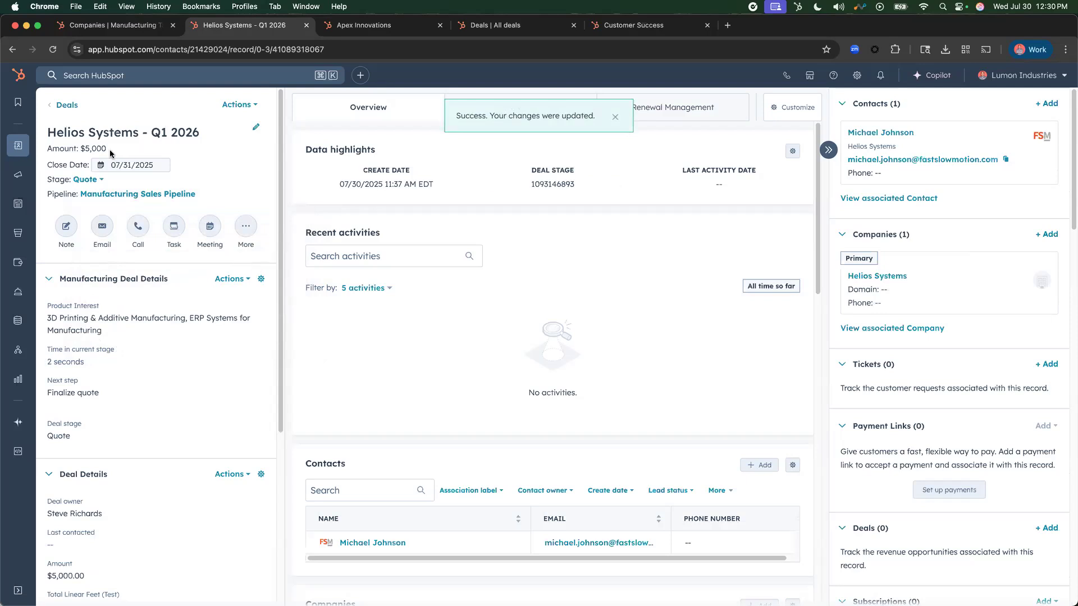
- Review the deal's associated records and start a new quote for the deal
scroll(995, 430, "down", 6)
scroll(994, 430, "down", 3)
scroll(993, 432, "up", 8)
scroll(991, 434, "up", 2)
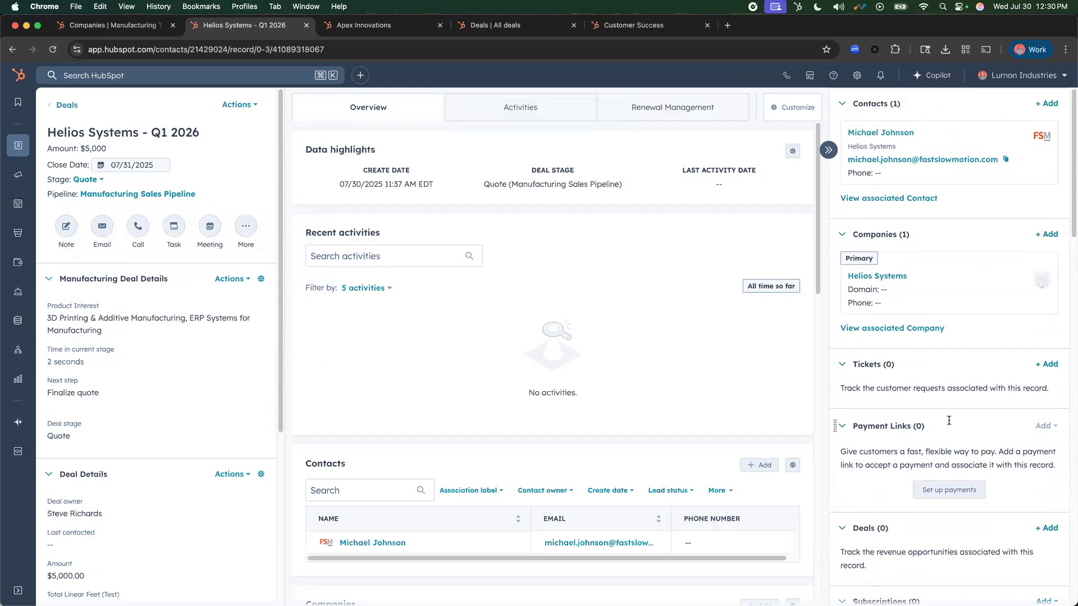
scroll(948, 420, "down", 10)
scroll(957, 449, "down", 5)
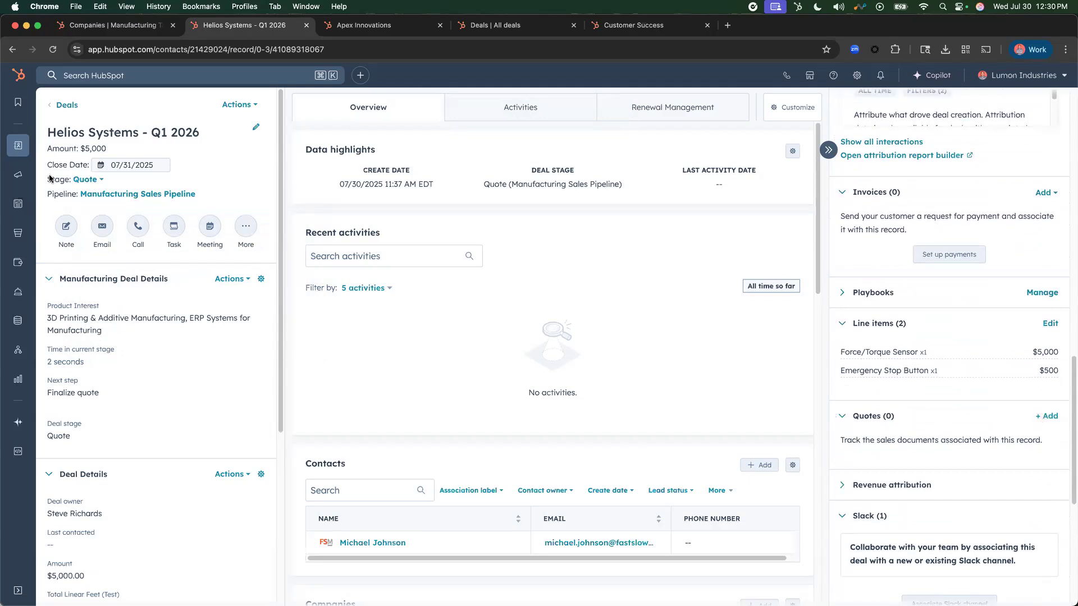
left_click(1047, 421)
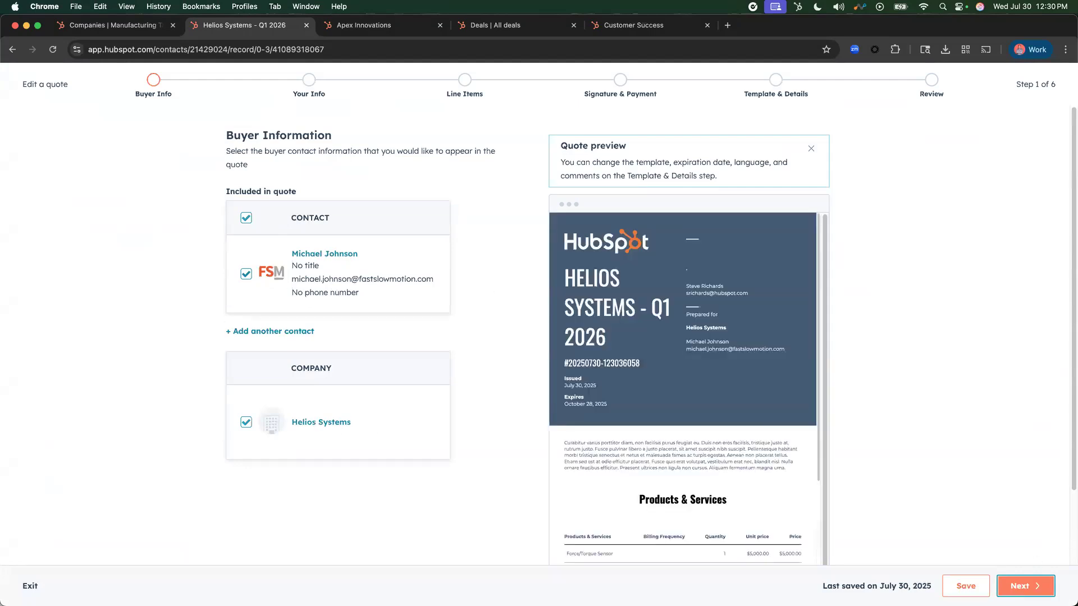
- Accept the buyer and sender information for the quote and review its line items
left_click(1024, 588)
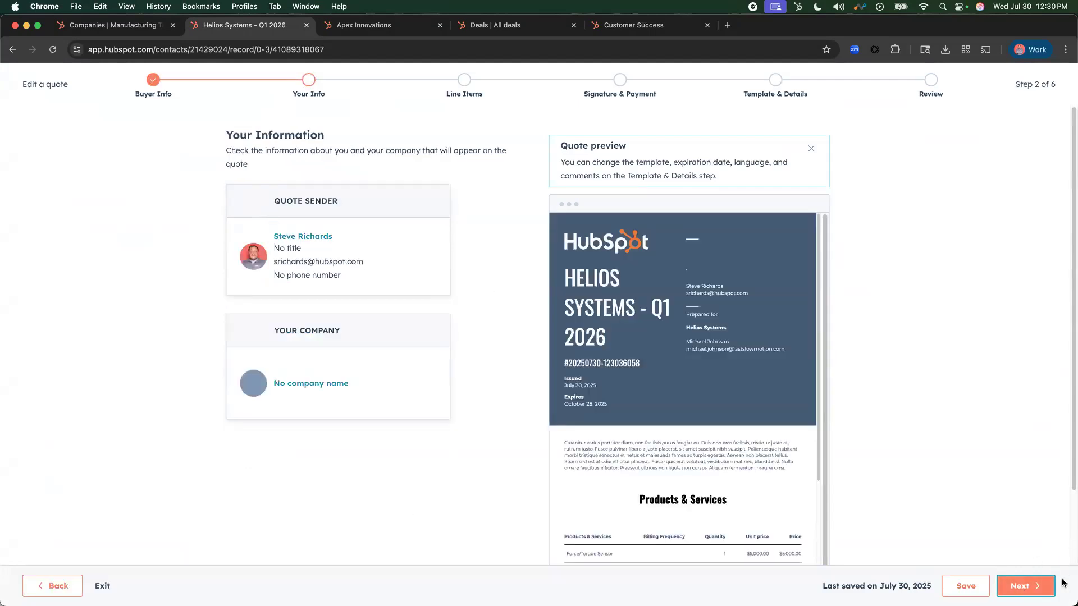
left_click(1027, 585)
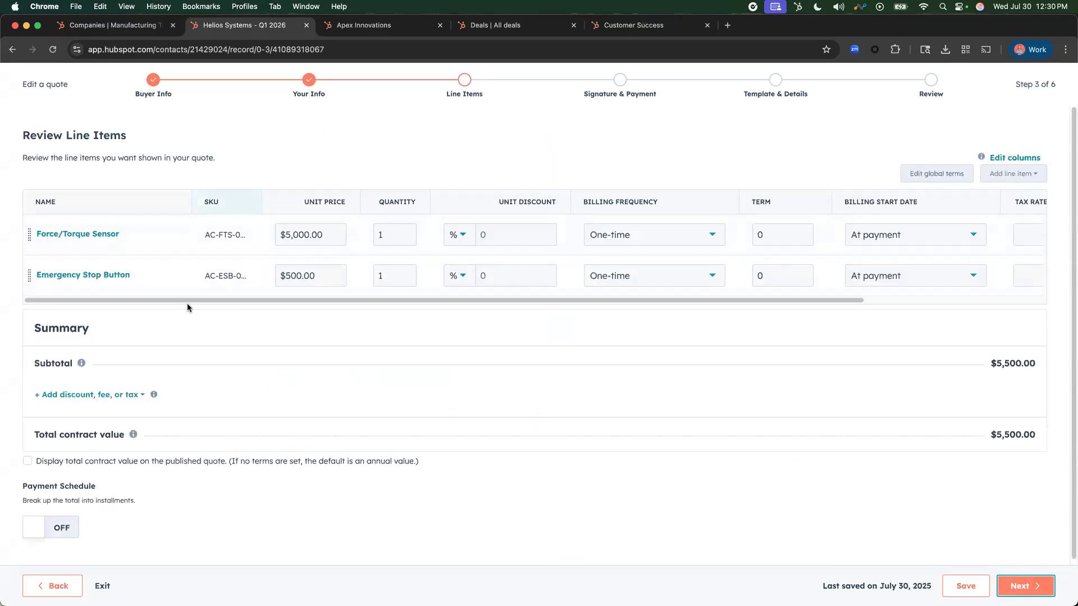
left_click_drag(399, 301, 351, 294)
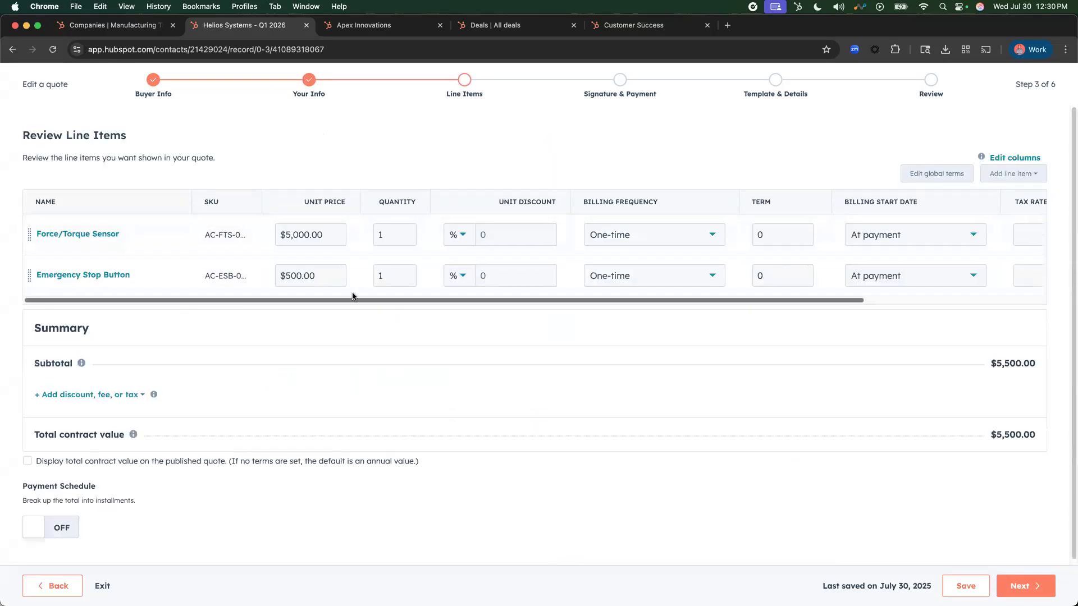
mouse_move(216, 301)
left_mouse_down()
mouse_move(243, 302)
mouse_move(216, 301)
left_mouse_up()
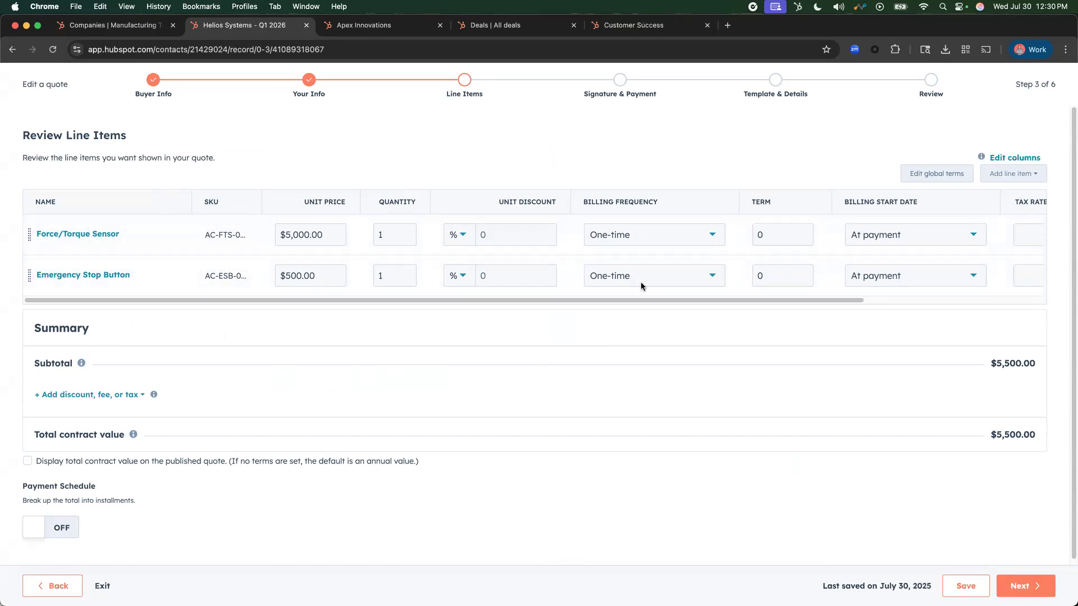
- Add Recurring Maintenance from the product library to the quote's line items
left_click(1012, 178)
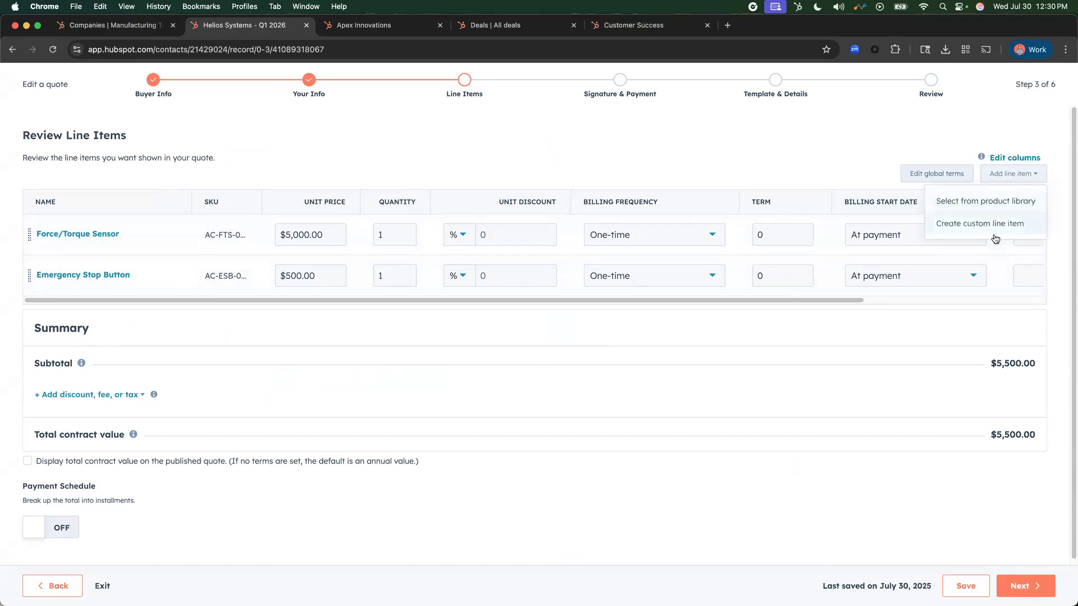
left_click(983, 202)
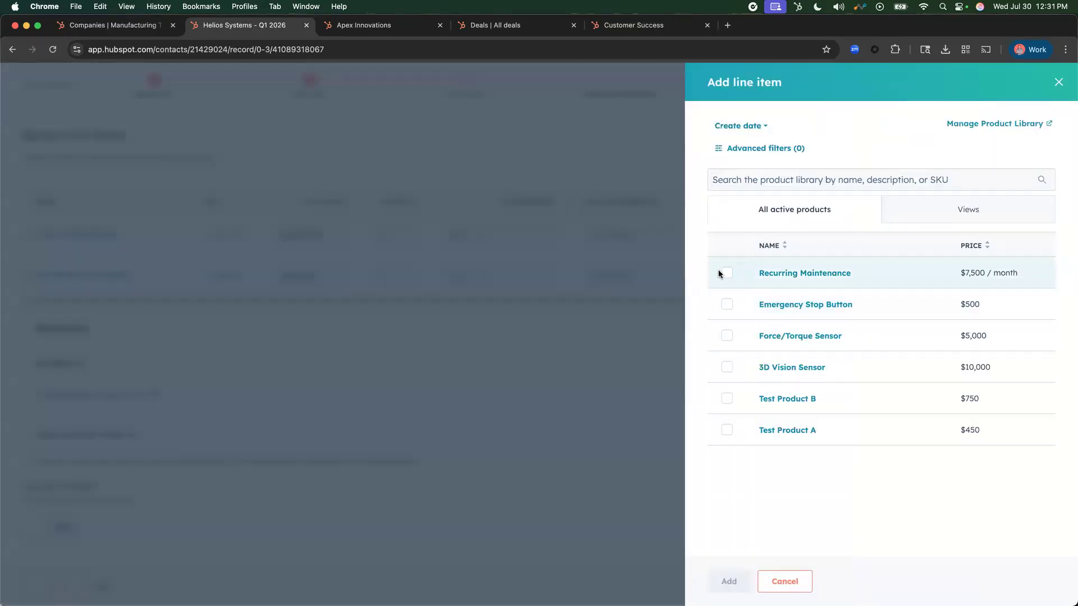
left_click(725, 273)
left_click(721, 582)
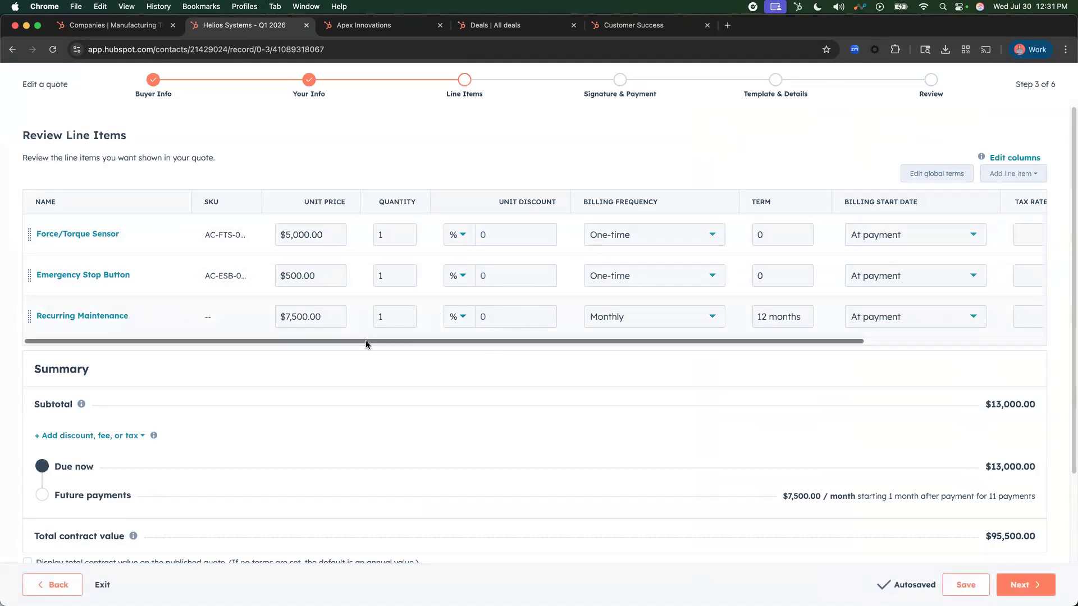
- Examine the line items' price, quantity and billing frequency options, along with the quote's payment summary
left_click(304, 235)
left_click(401, 238)
left_click(395, 281)
left_click(668, 318)
left_click(824, 364)
scroll(999, 583, "down", 1)
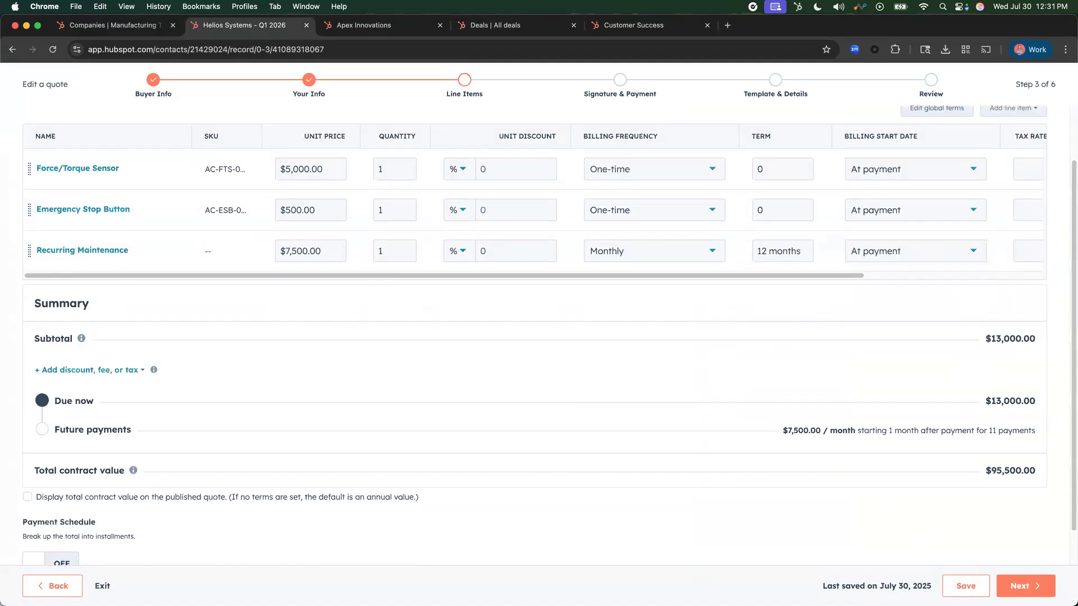
- Accept the quote's line items, signature and payment settings, and template details, and create the quote
left_click(1020, 586)
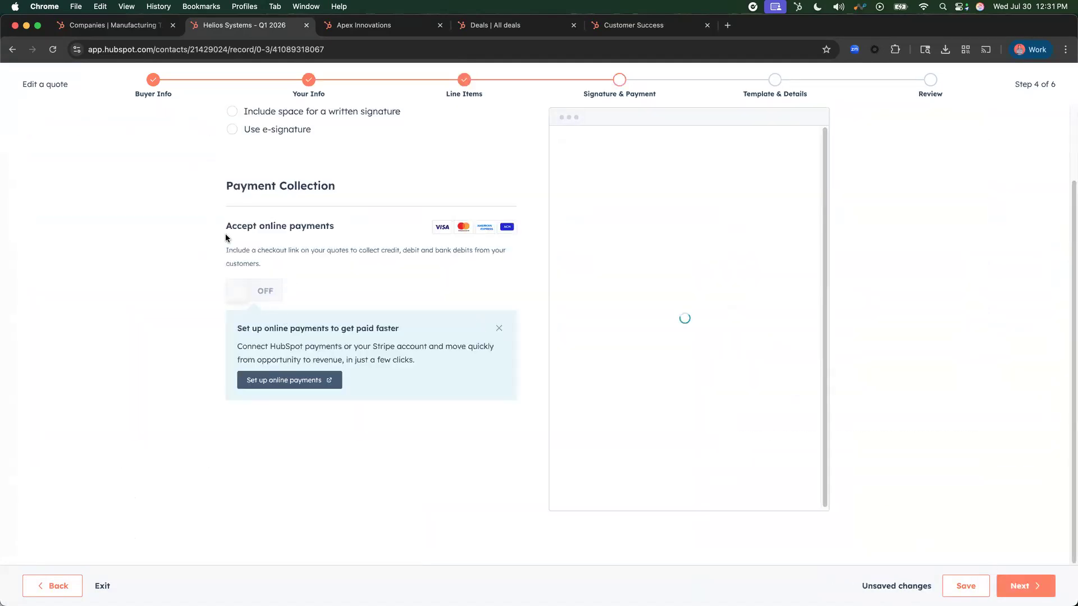
left_click(1018, 585)
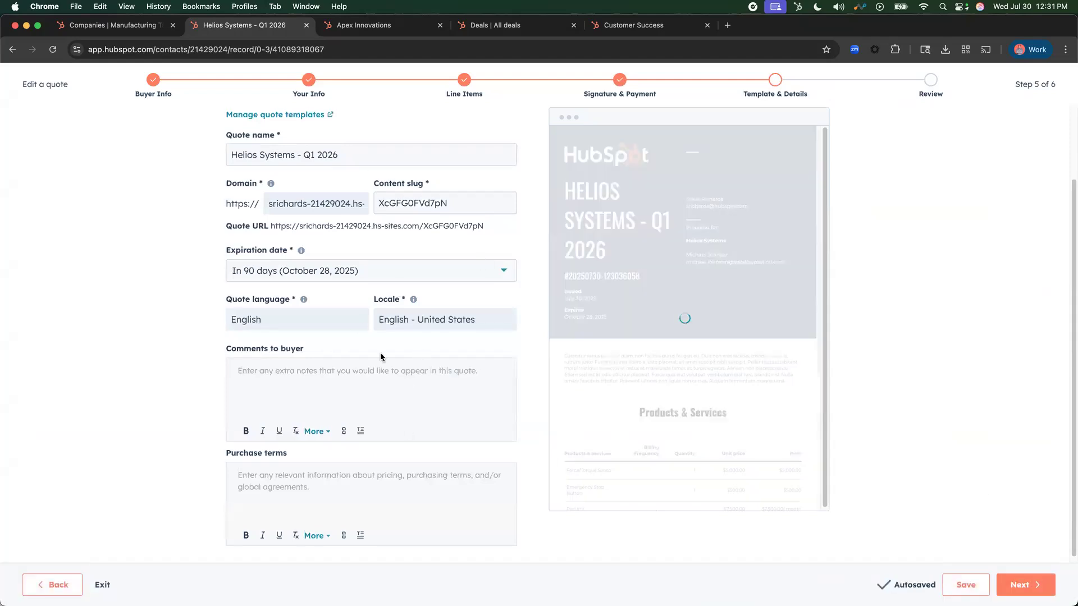
left_click(1021, 585)
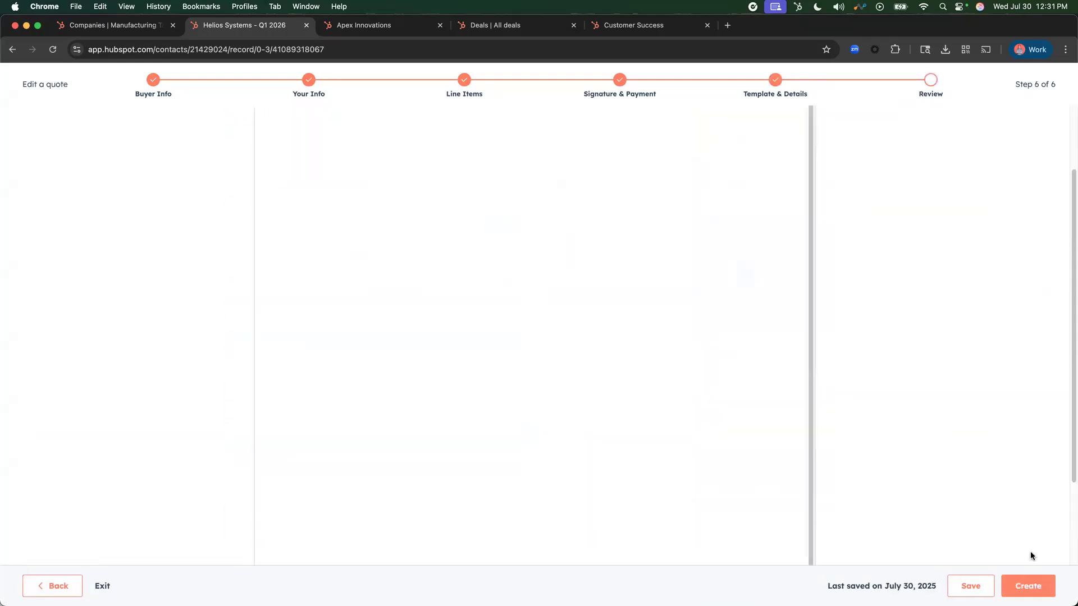
left_click(1028, 586)
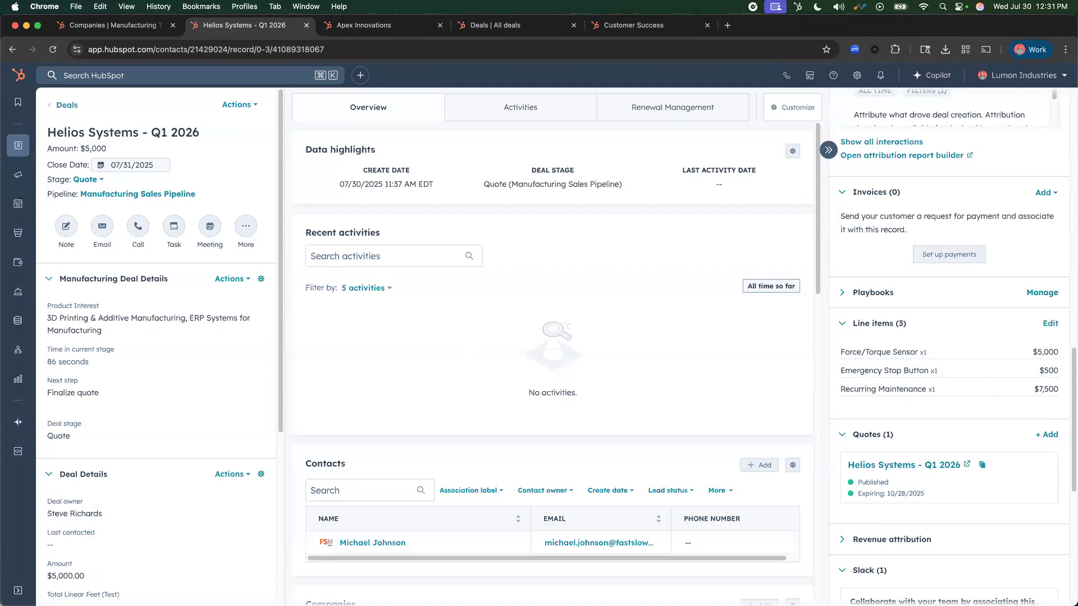
- Review the Helios Systems deal's Product Interest and other manufacturing details, collapsing the Deal Details section
scroll(170, 314, "down", 1)
scroll(174, 313, "up", 1)
left_click(178, 320)
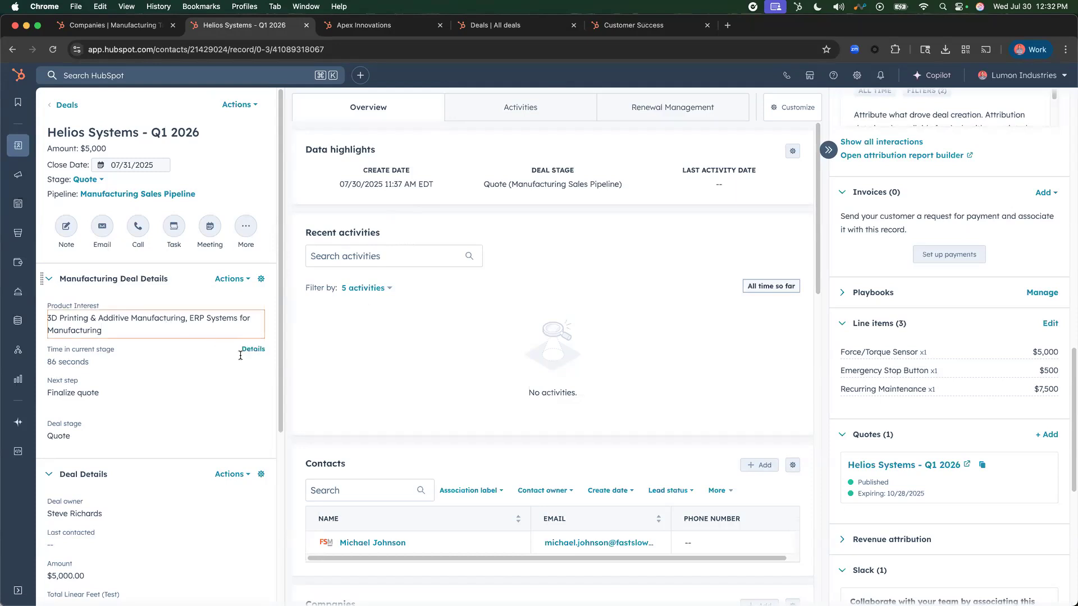
left_click_drag(280, 364, 280, 361)
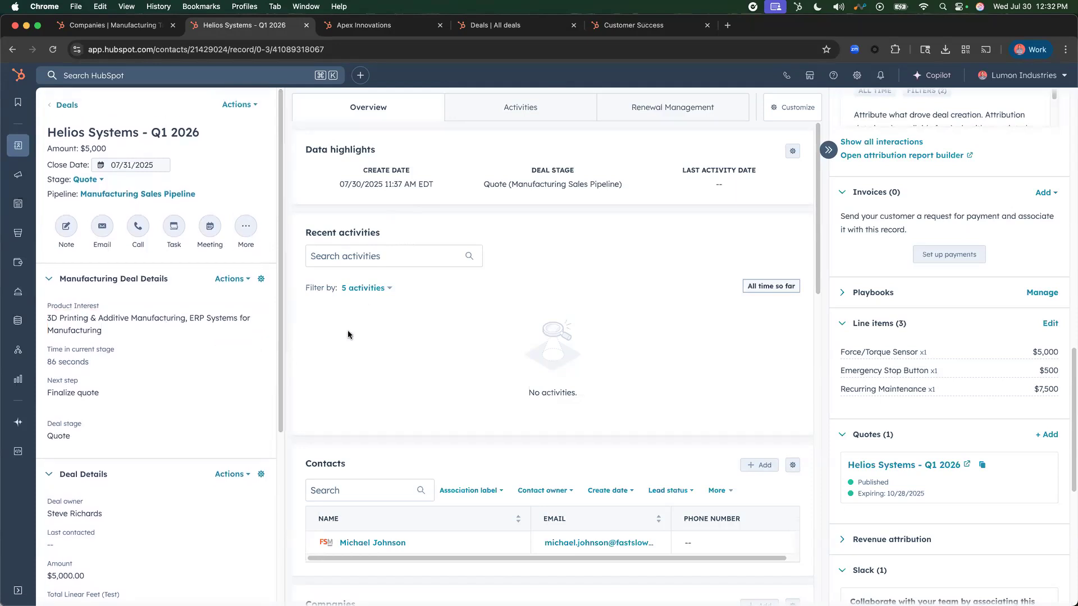
left_click(90, 474)
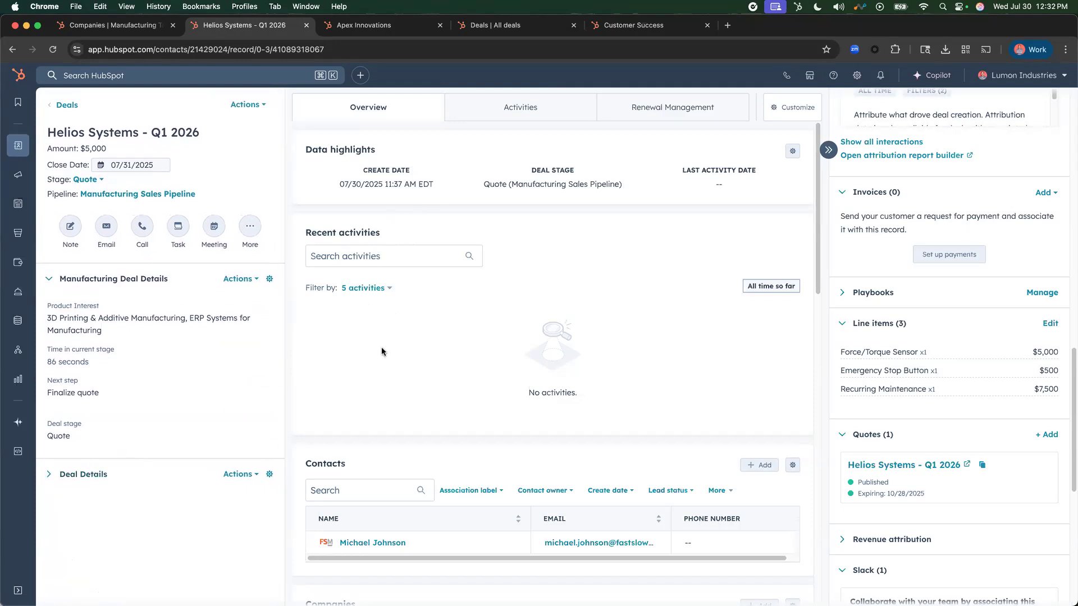
left_click(515, 113)
left_click(143, 318)
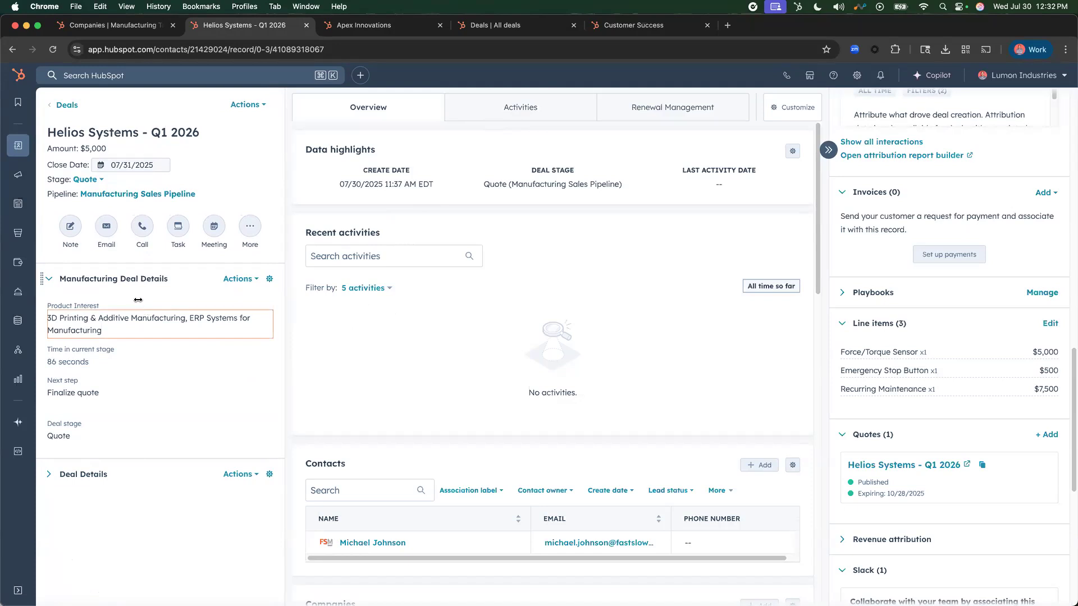
left_click_drag(46, 307, 364, 311)
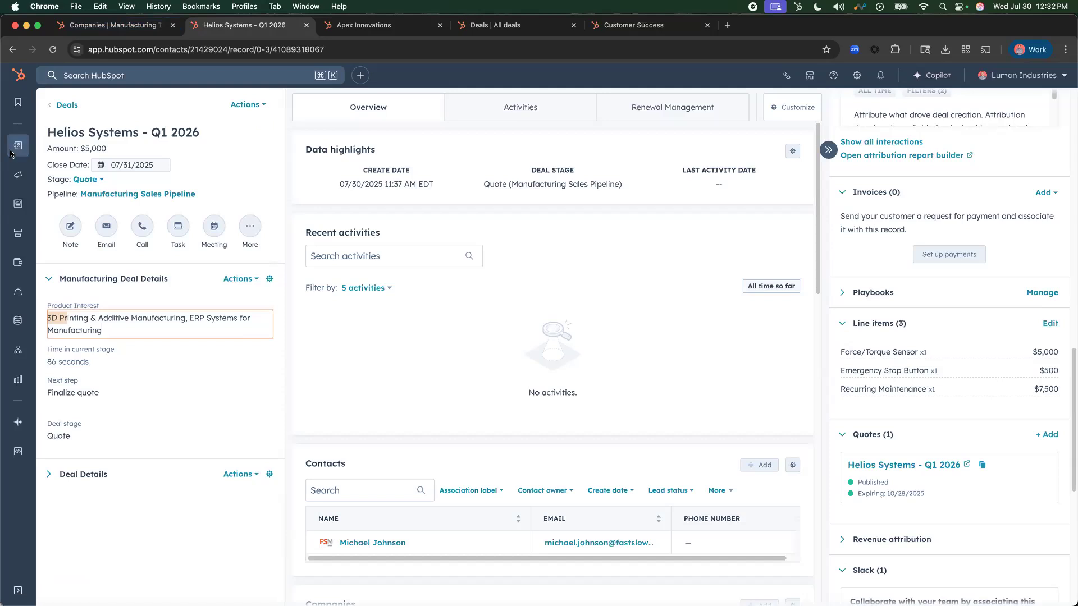
left_click(95, 339)
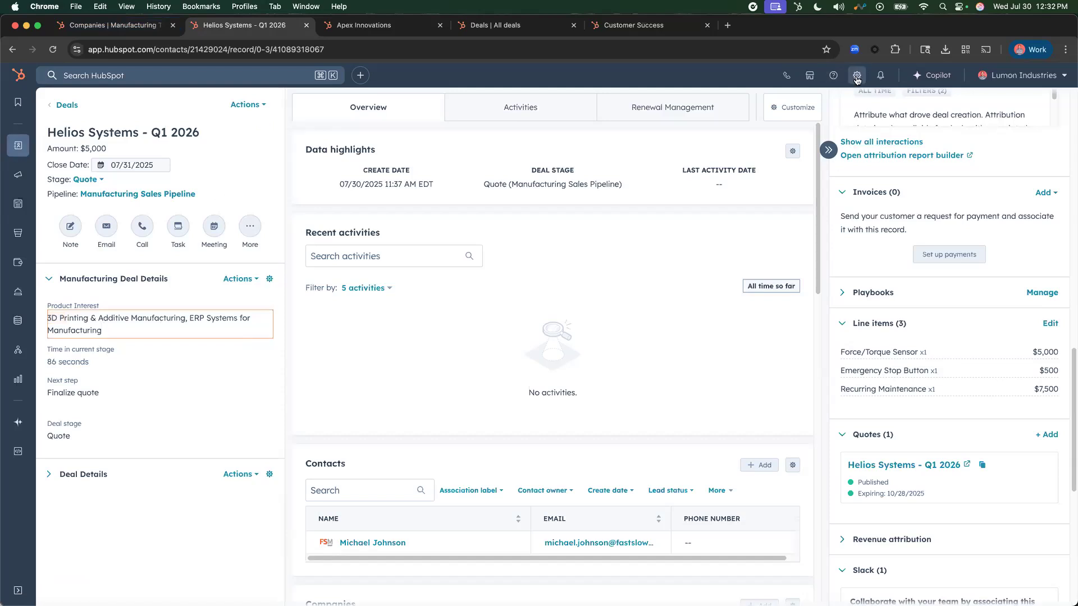
- Open the deal object settings in a separate browser tab and go to the deal properties
right_click(857, 79)
left_click(878, 84)
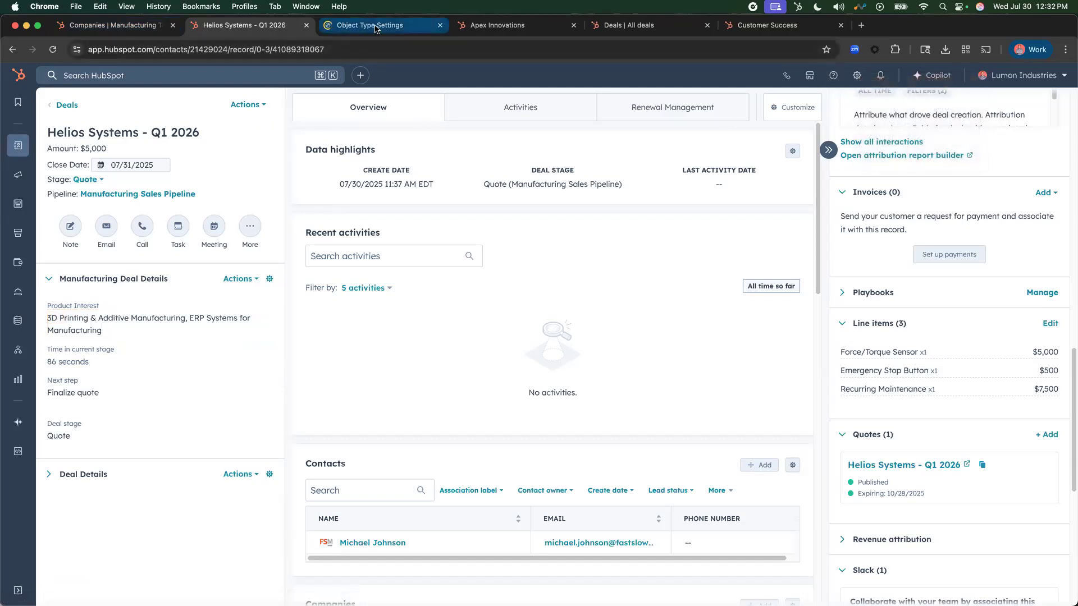
left_click(374, 26)
left_click(271, 246)
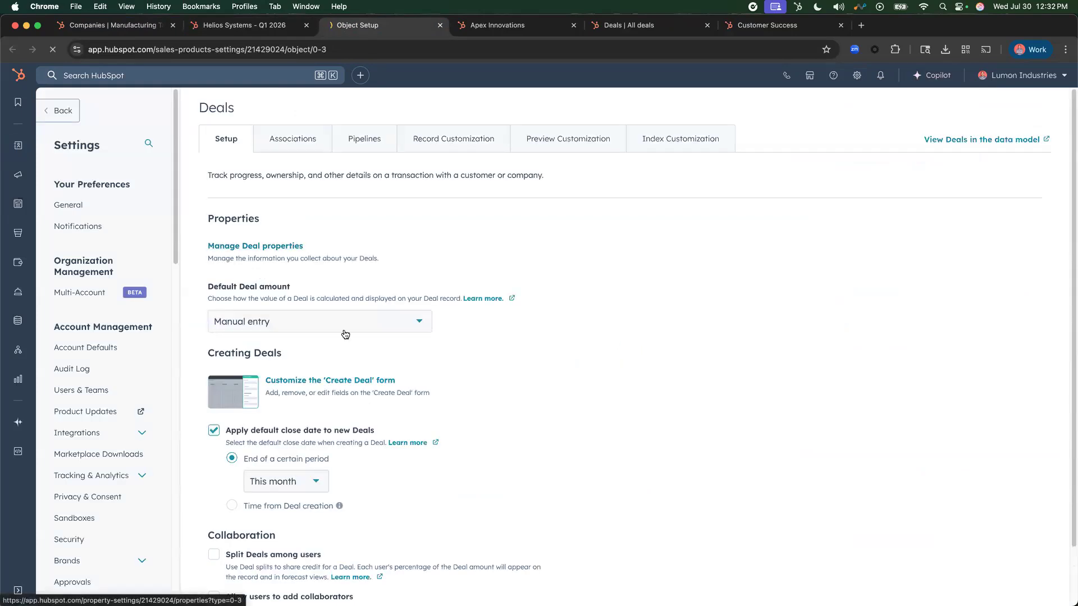
- Switch to company properties, search for "Product Inter" and open the Product Interest property
left_click(360, 180)
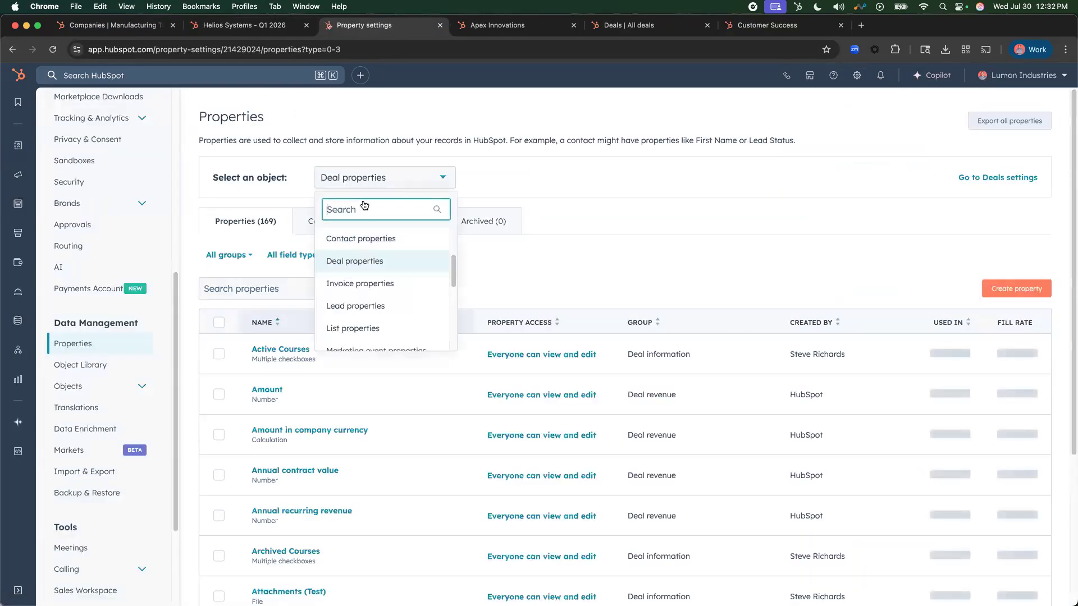
scroll(371, 252, "up", 3)
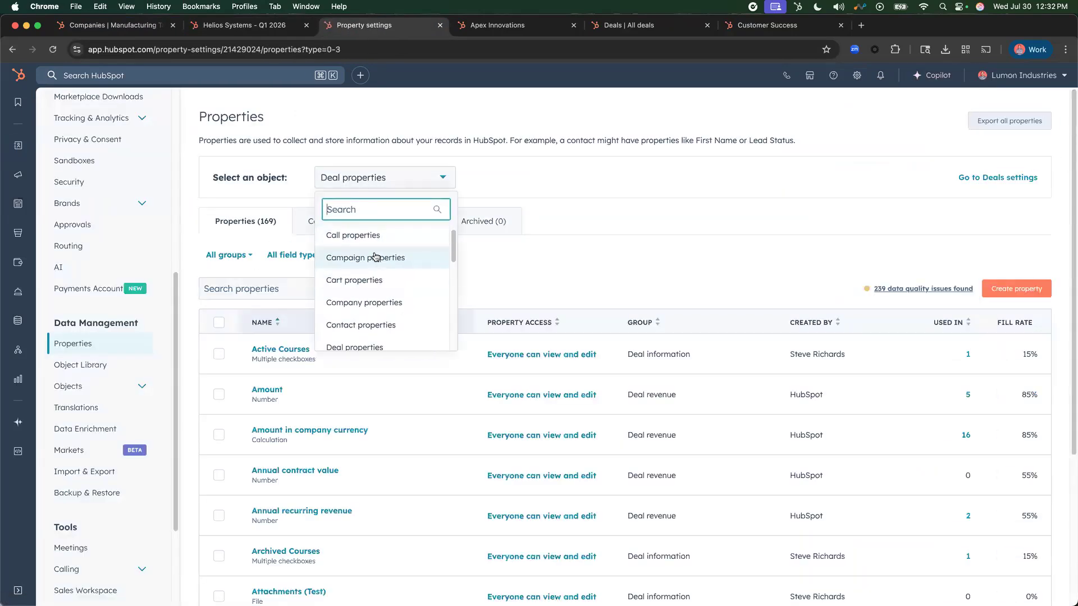
left_click(371, 303)
left_click(251, 288)
type("Product Inter")
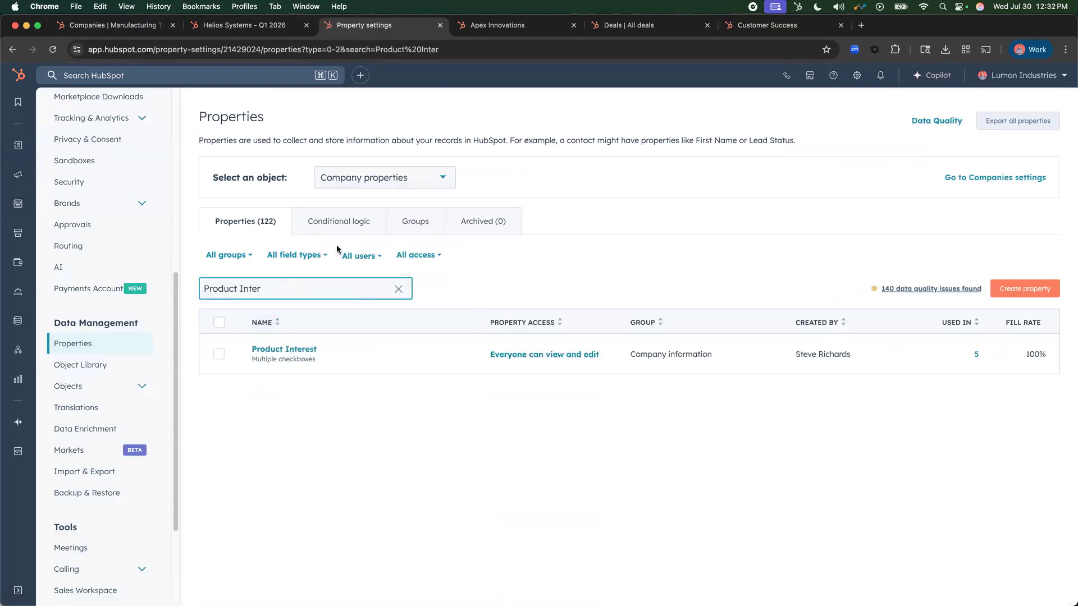
left_click(270, 351)
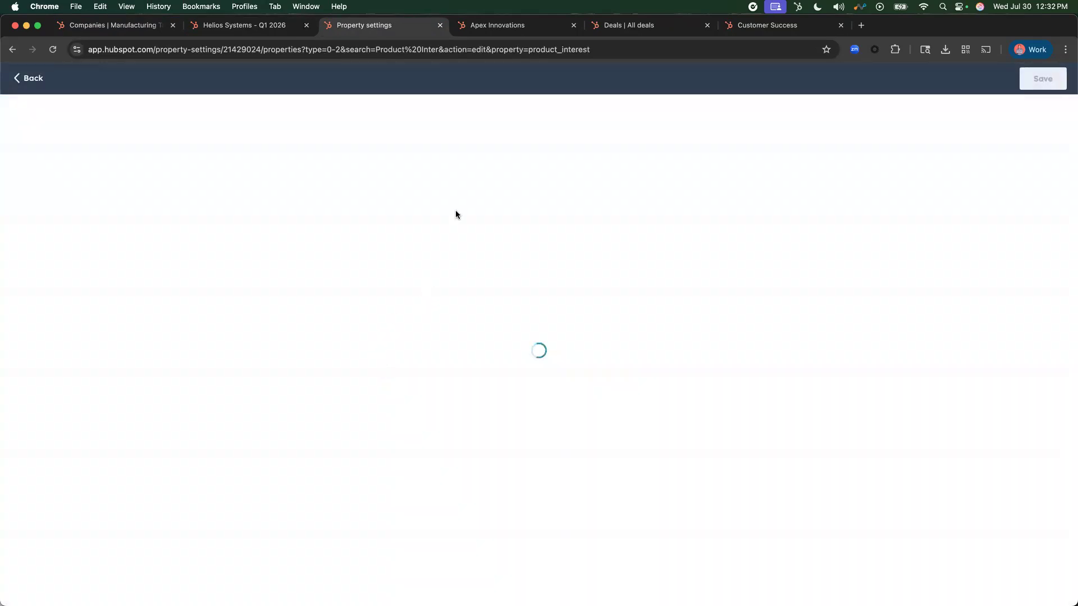
- Examine the Product Interest property's field type and its checkbox options, such as Robotics & Automation and CNC Machining
left_click(54, 161)
scroll(376, 237, "down", 4)
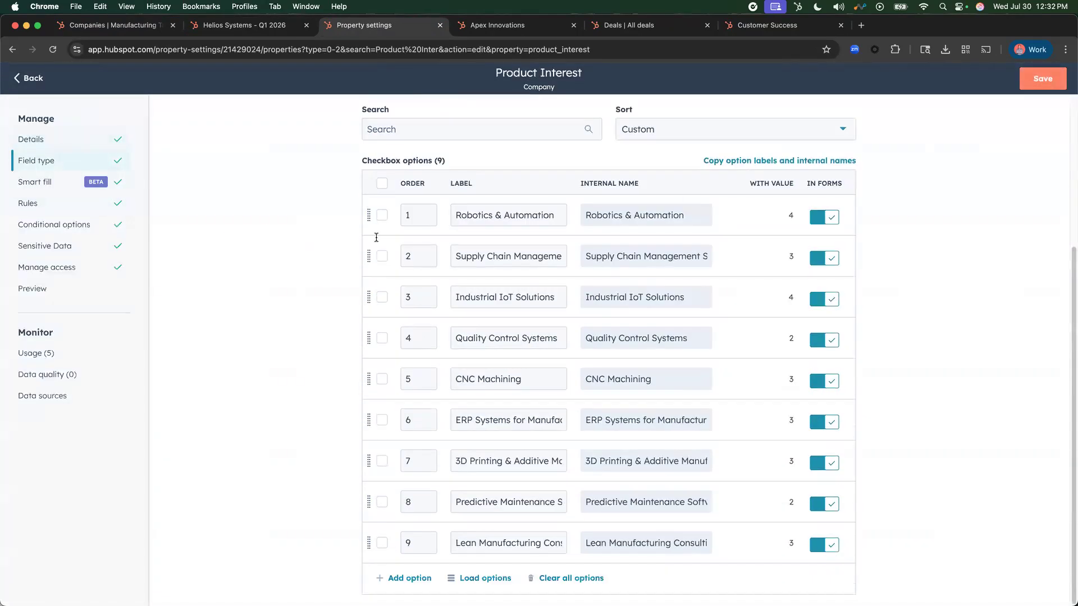
scroll(351, 373, "up", 3)
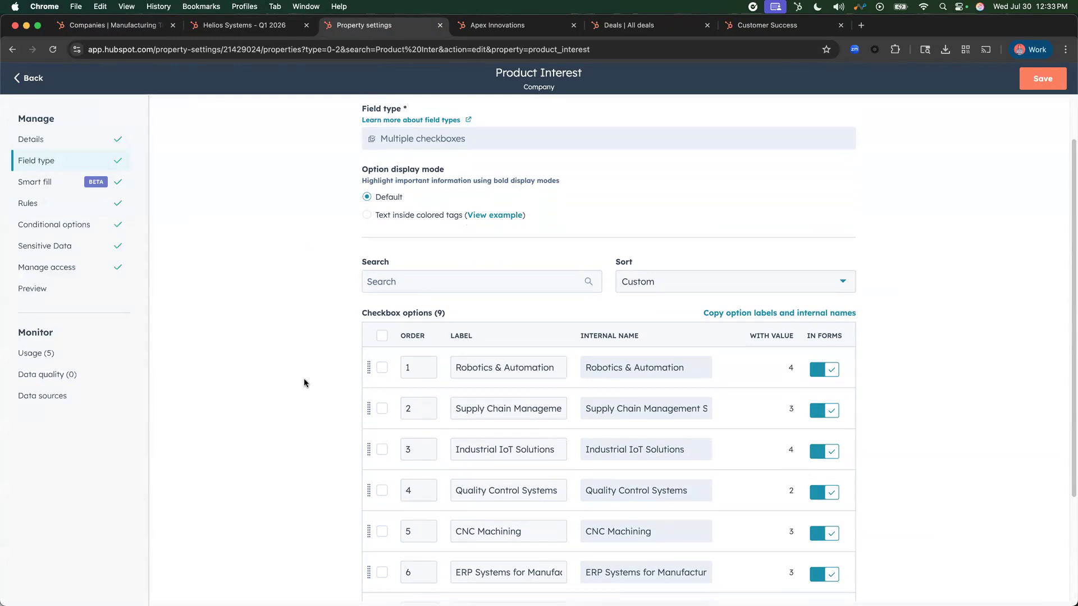
scroll(304, 383, "down", 3)
left_click(515, 262)
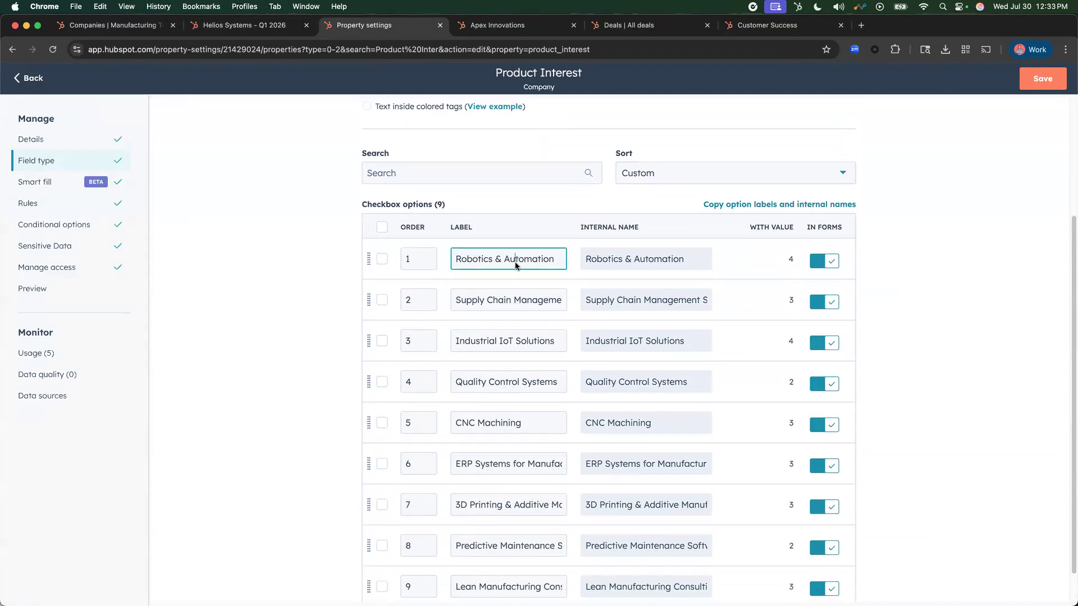
left_click(508, 303)
left_click(502, 259)
left_click(502, 303)
left_click(502, 341)
left_click(509, 385)
left_click(509, 429)
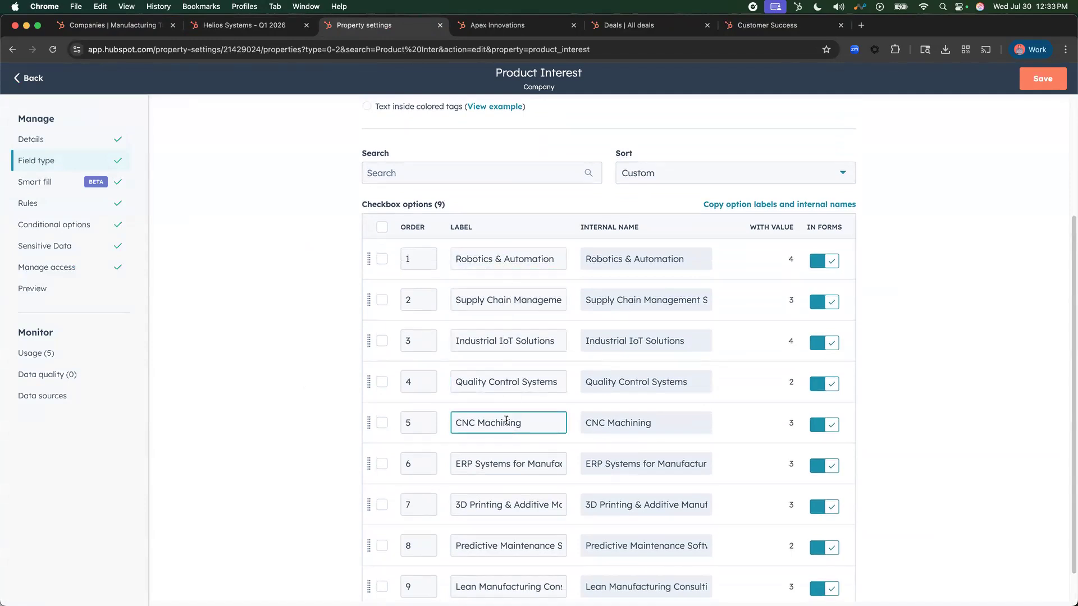
left_click(525, 258)
left_click(529, 304)
left_click_drag(456, 258, 571, 258)
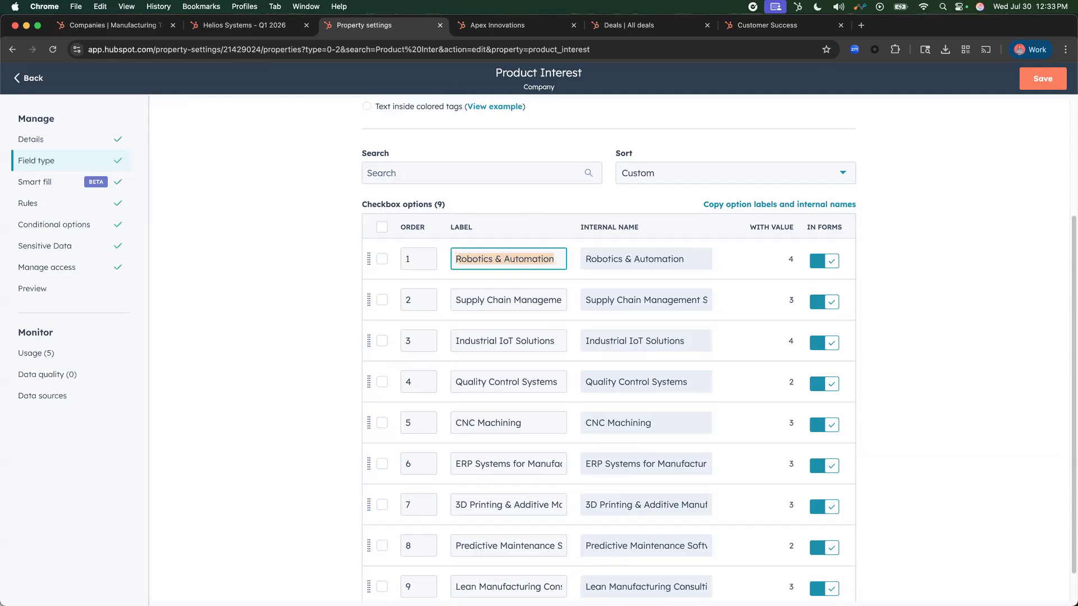
- Return to the Manufacturing Targets companies, show them in table view and widen the Company name column
left_click(243, 26)
left_click(155, 27)
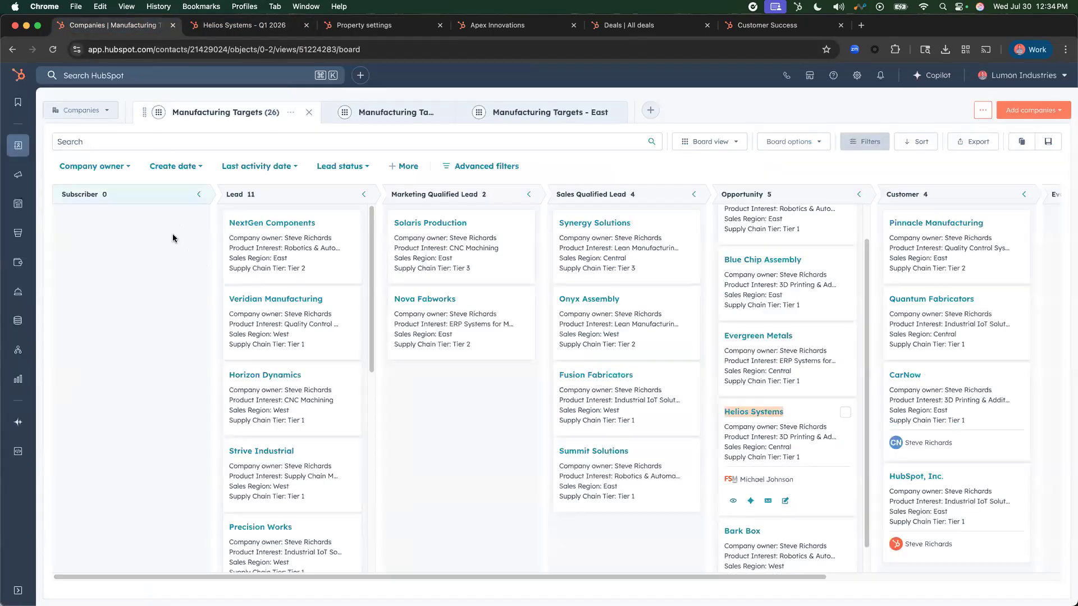
left_click(717, 145)
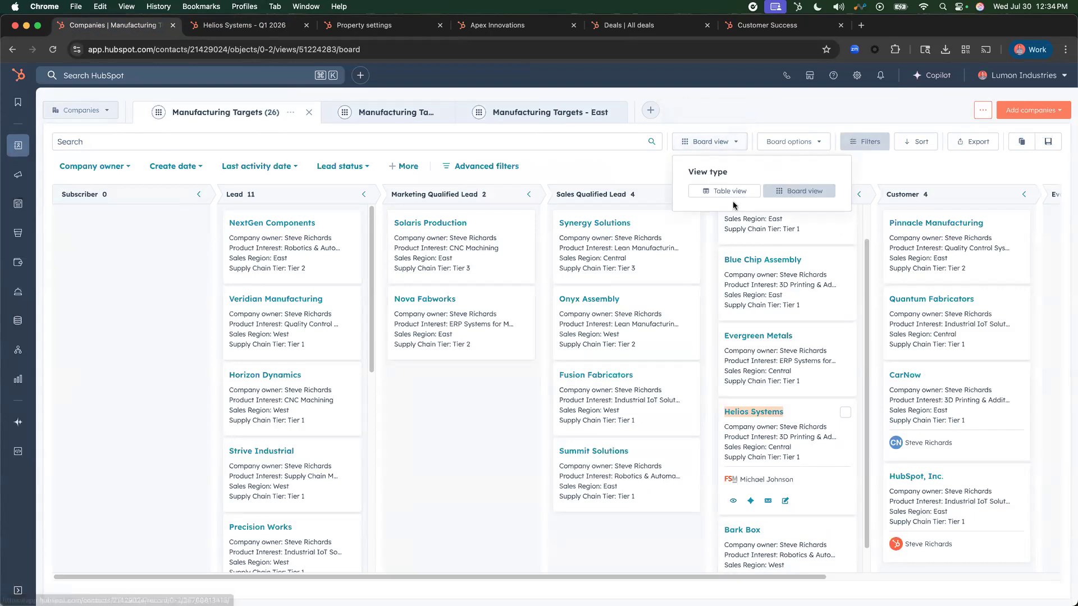
left_click(729, 191)
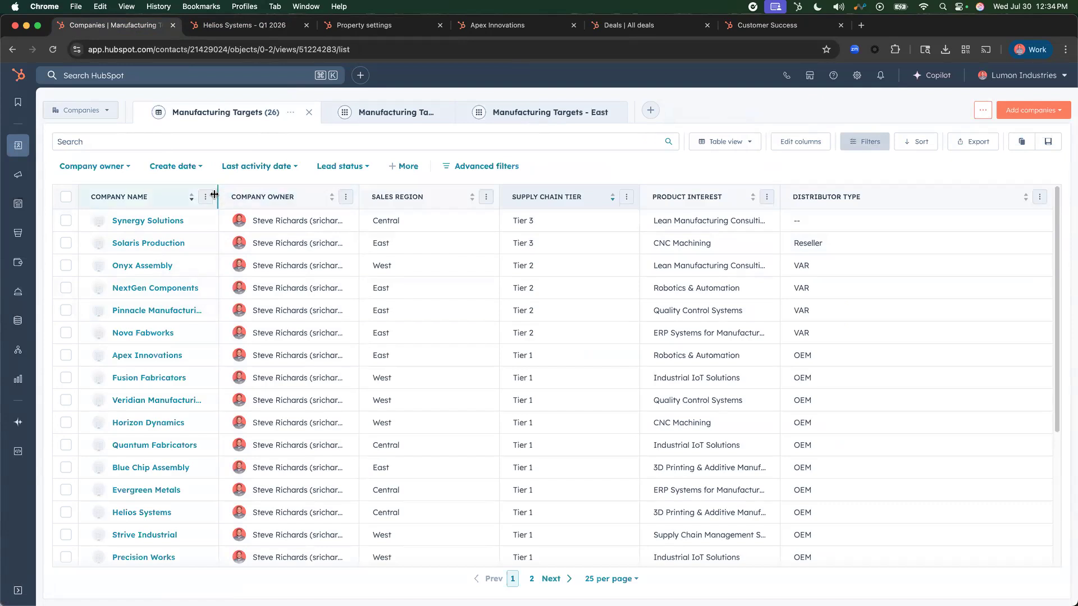
left_click_drag(218, 199, 415, 197)
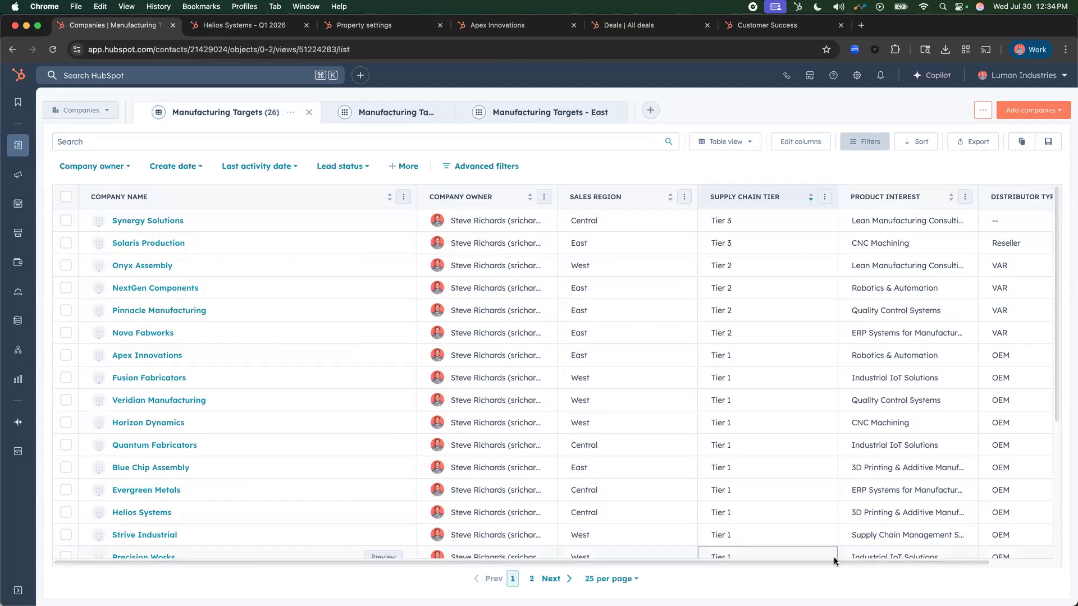
- Sort the companies by Distributor Type in both directions and finally by Product Interest in descending order, and narrow the Company name column
scroll(1008, 553, "right", 3)
left_click(1010, 201)
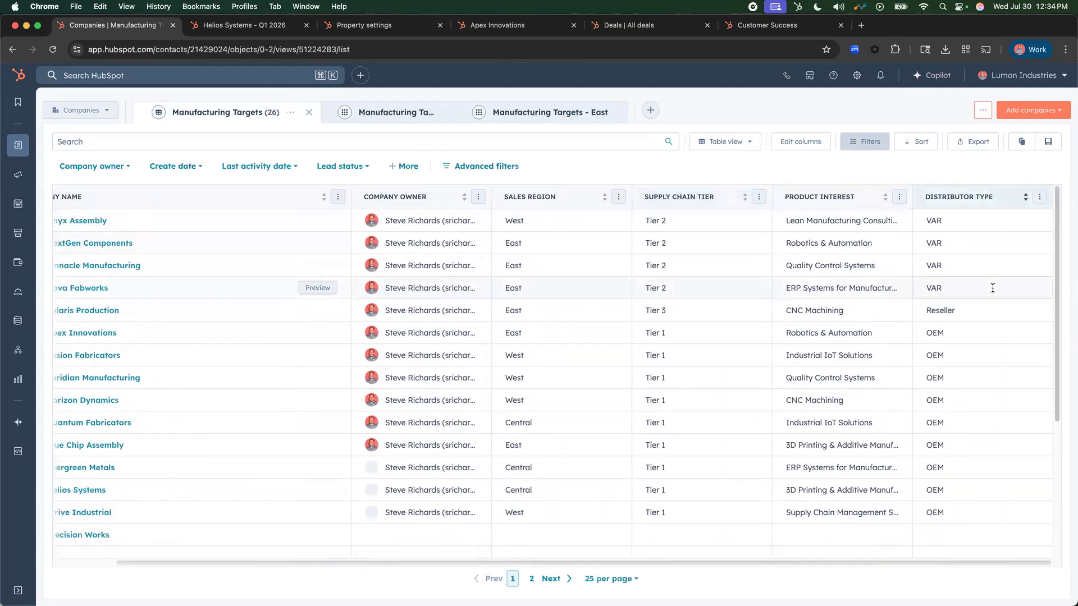
left_click(1009, 201)
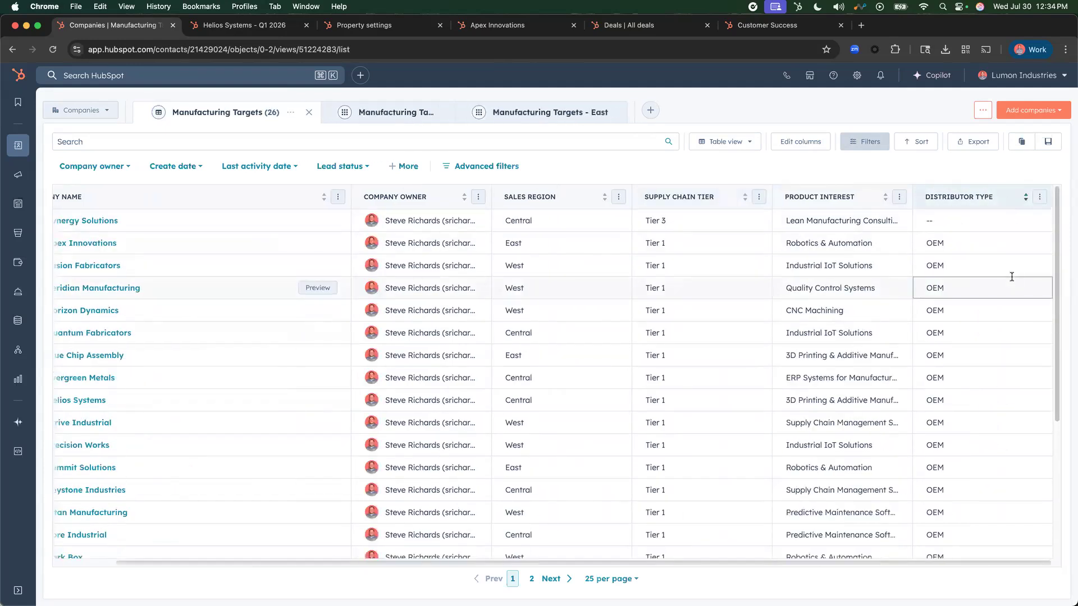
left_click(852, 197)
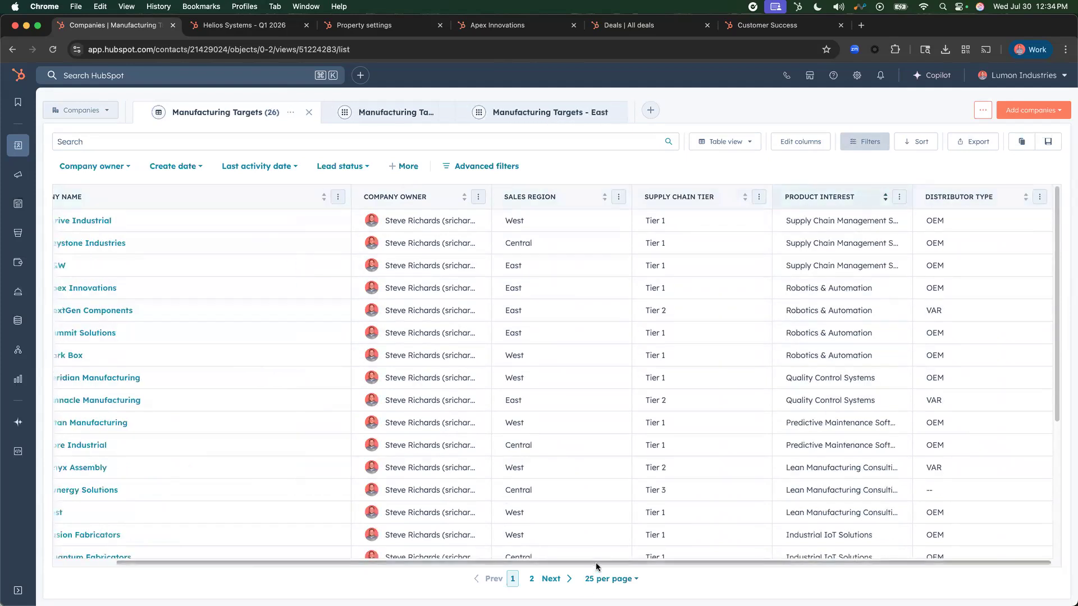
scroll(596, 568, "left", 3)
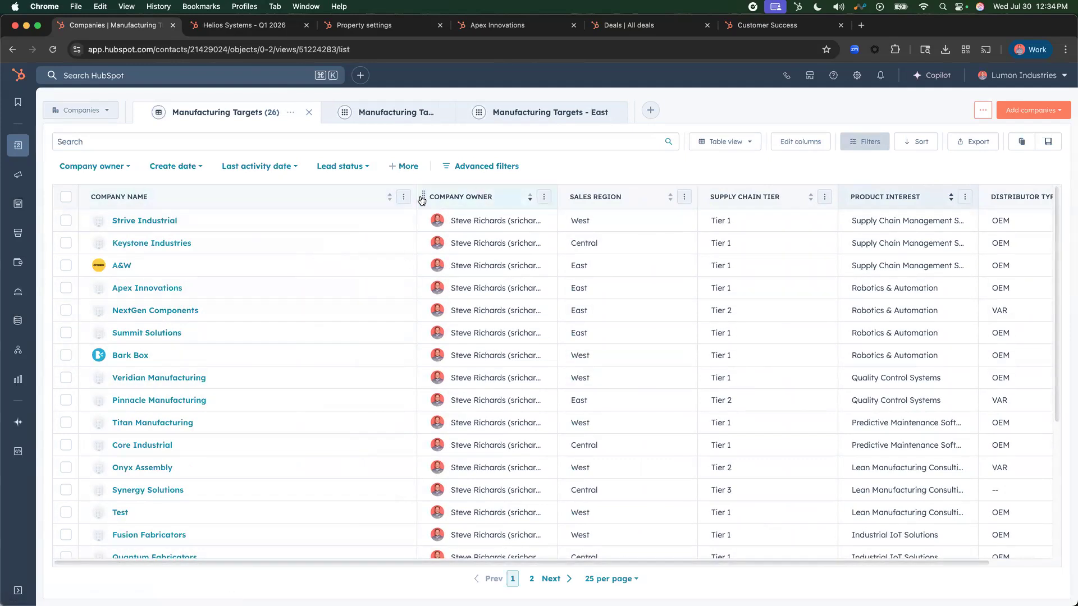
left_click_drag(415, 194, 301, 193)
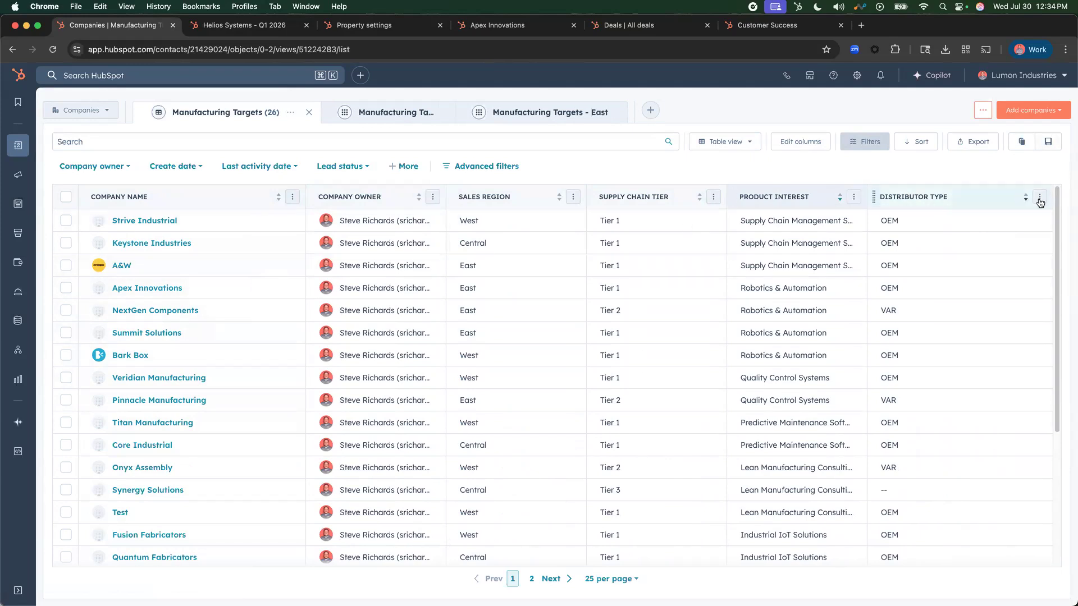
- Browse the available company columns for the Manufacturing Targets view, including Distributor Type and Product Interest, and leave without applying changes
left_click(799, 141)
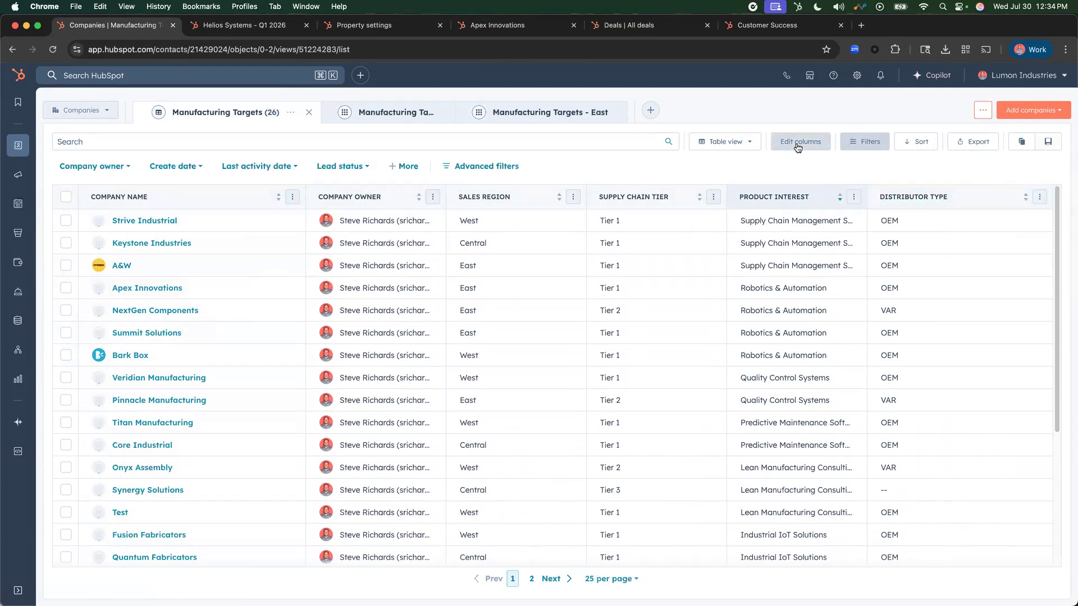
scroll(202, 331, "down", 4)
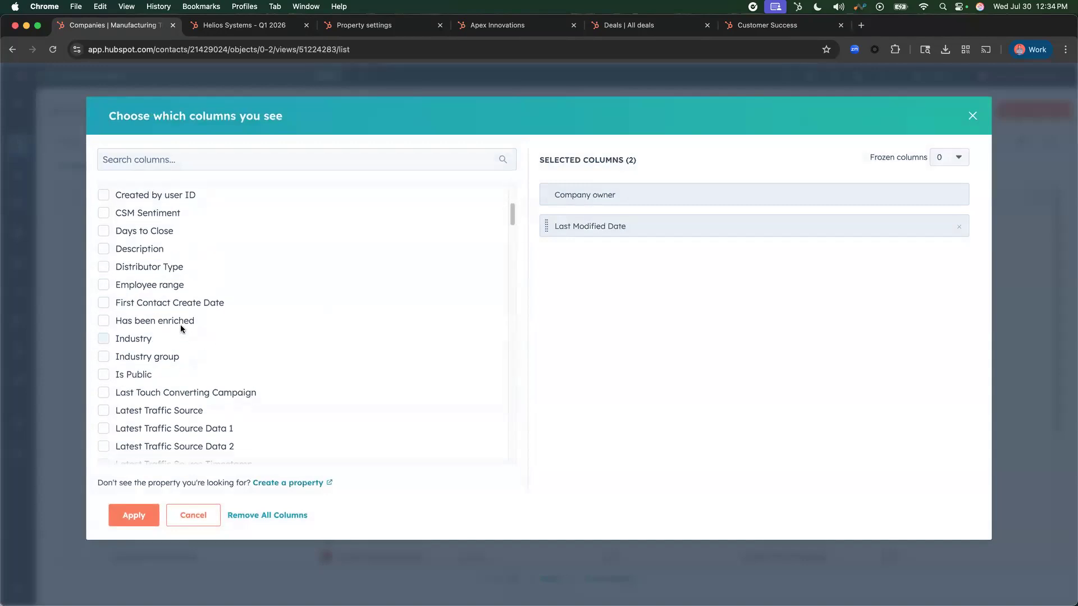
scroll(160, 353, "down", 10)
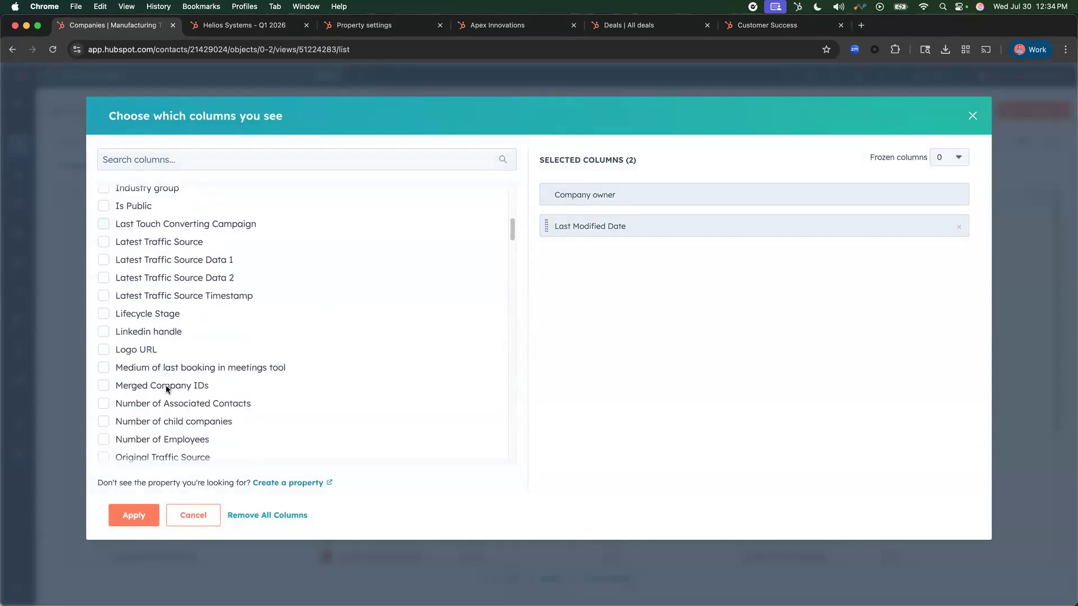
scroll(166, 362, "down", 5)
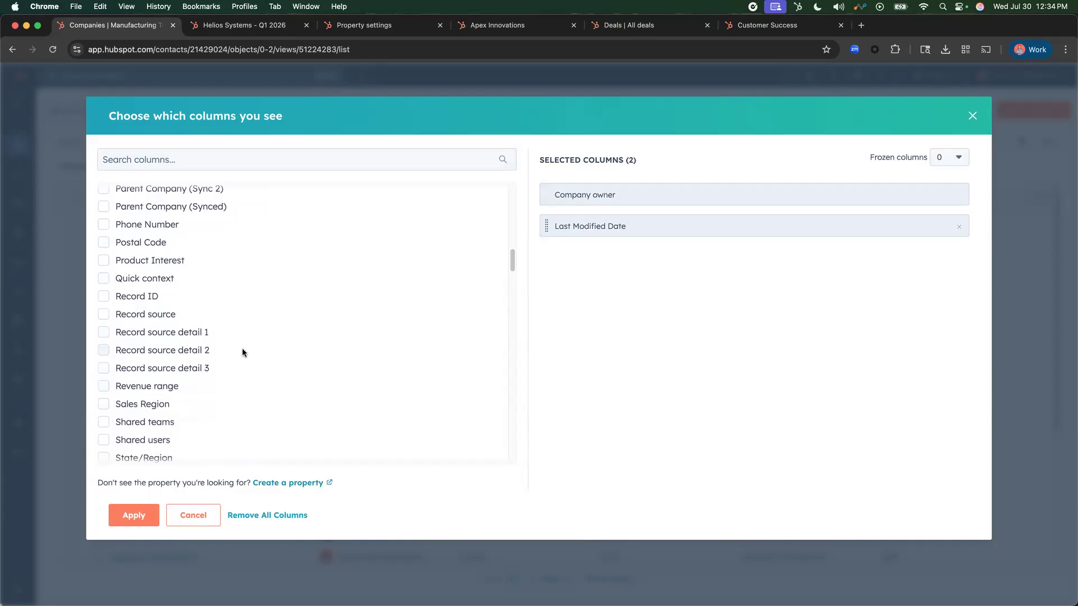
scroll(158, 411, "up", 15)
scroll(157, 366, "up", 1)
left_click(156, 294)
left_click(156, 294)
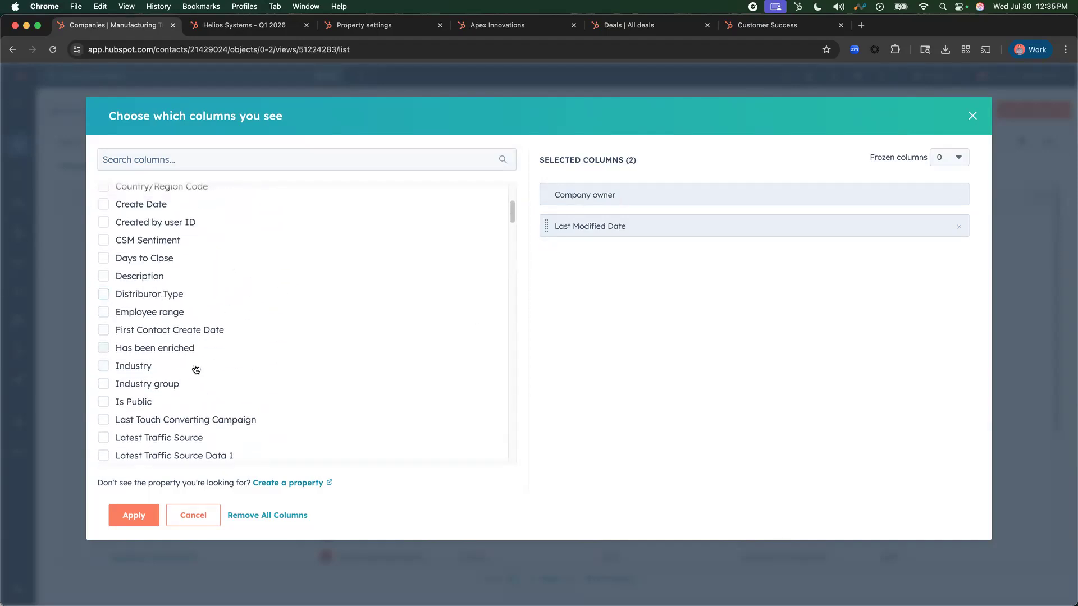
left_click(212, 521)
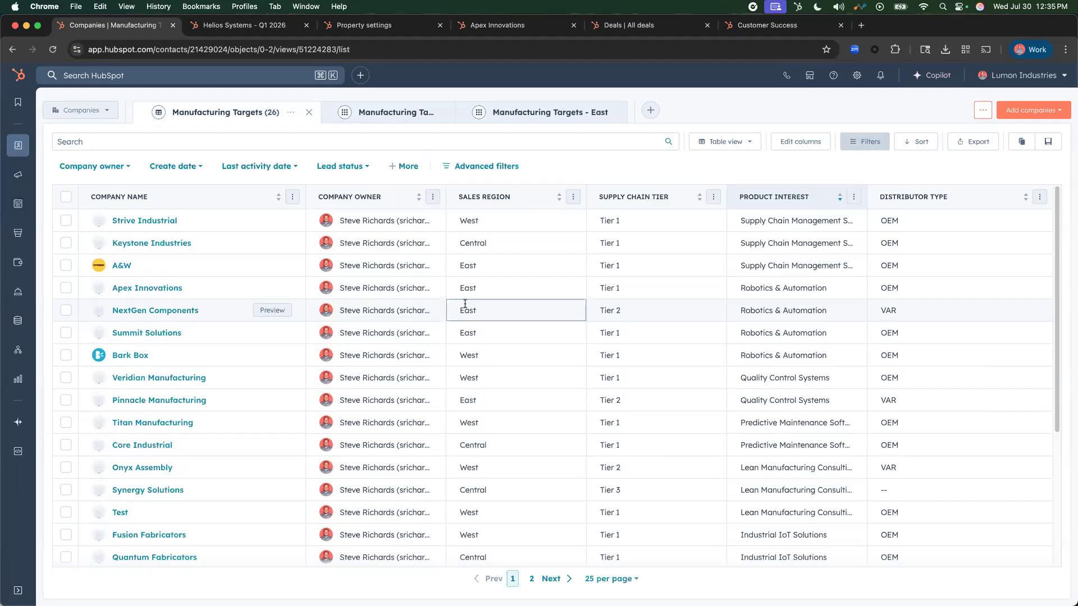
- Switch to the deals board and move the Blue Chip Assembly - Q1 2026 deal to the PO's stage
left_click(645, 28)
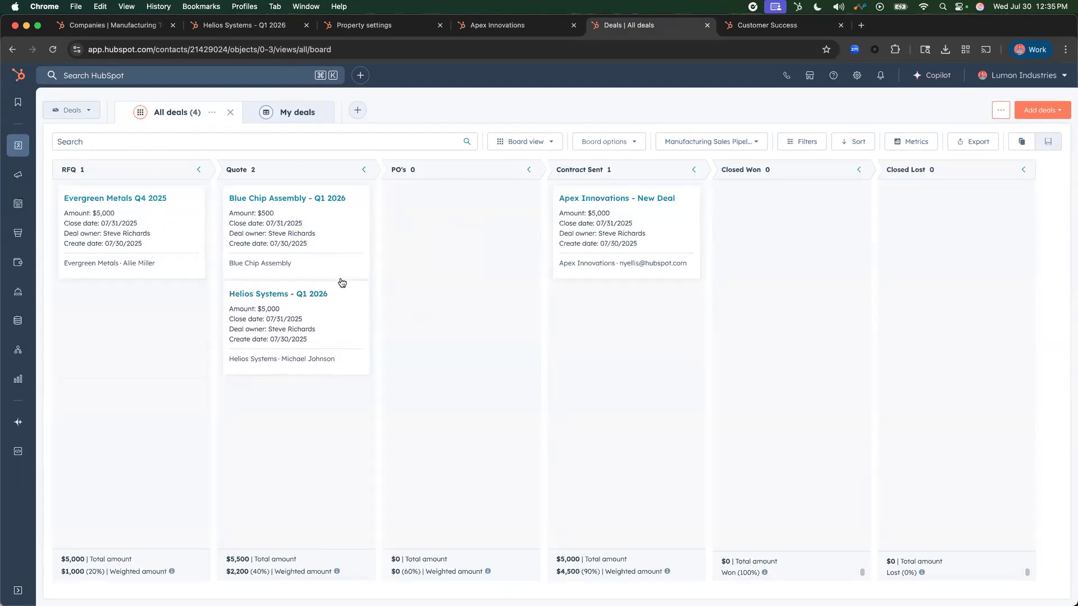
left_click_drag(293, 230, 474, 279)
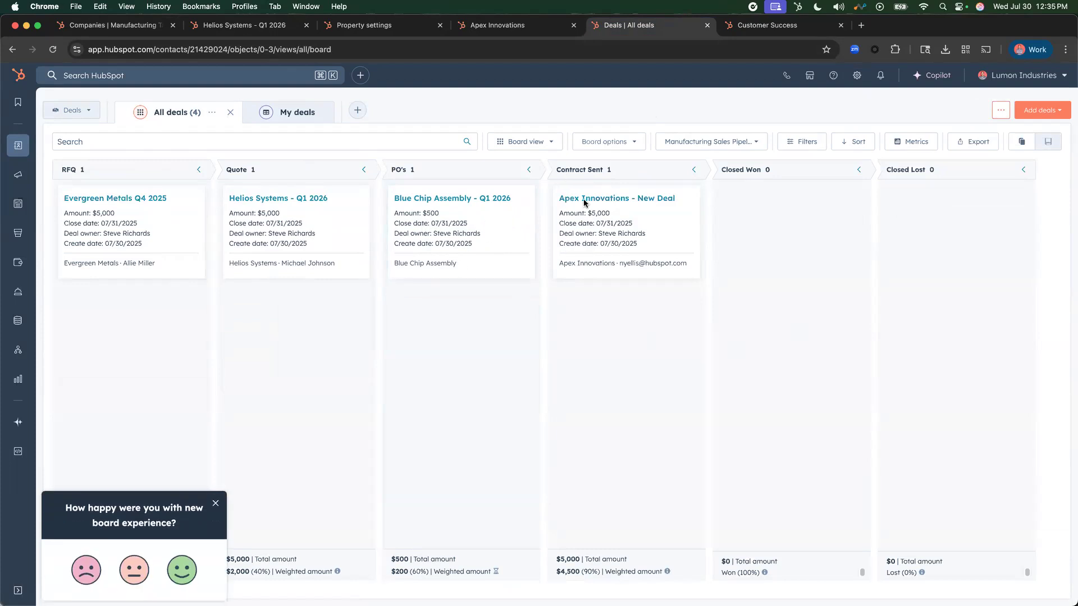
- Open the deal pipeline settings separately and start editing the conditional properties of the Contract Sent stage in the Manufacturing Sales Pipeline
right_click(856, 75)
left_click(898, 82)
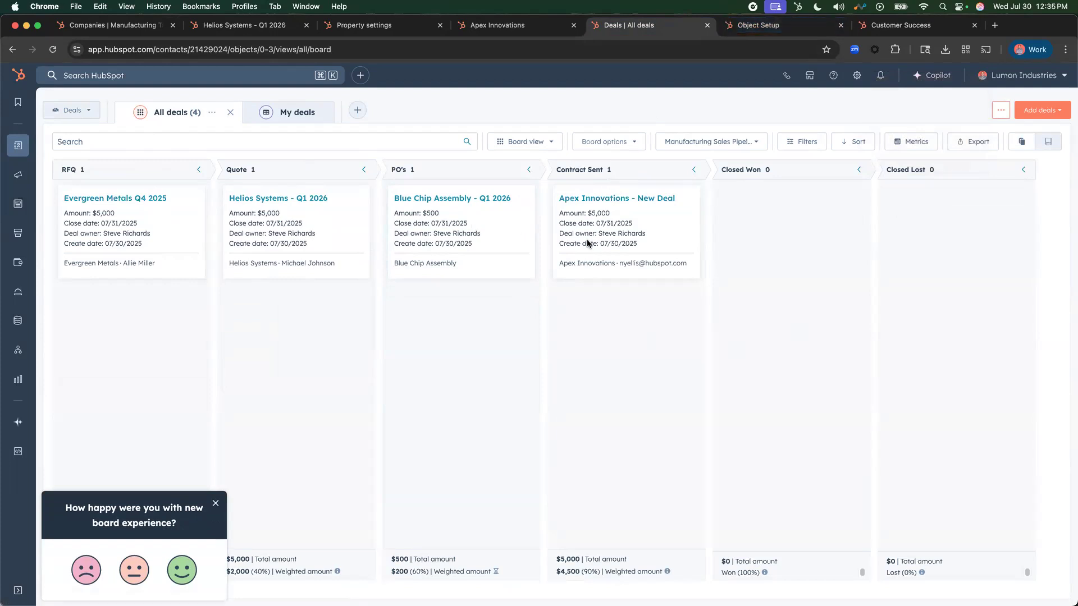
left_click(786, 25)
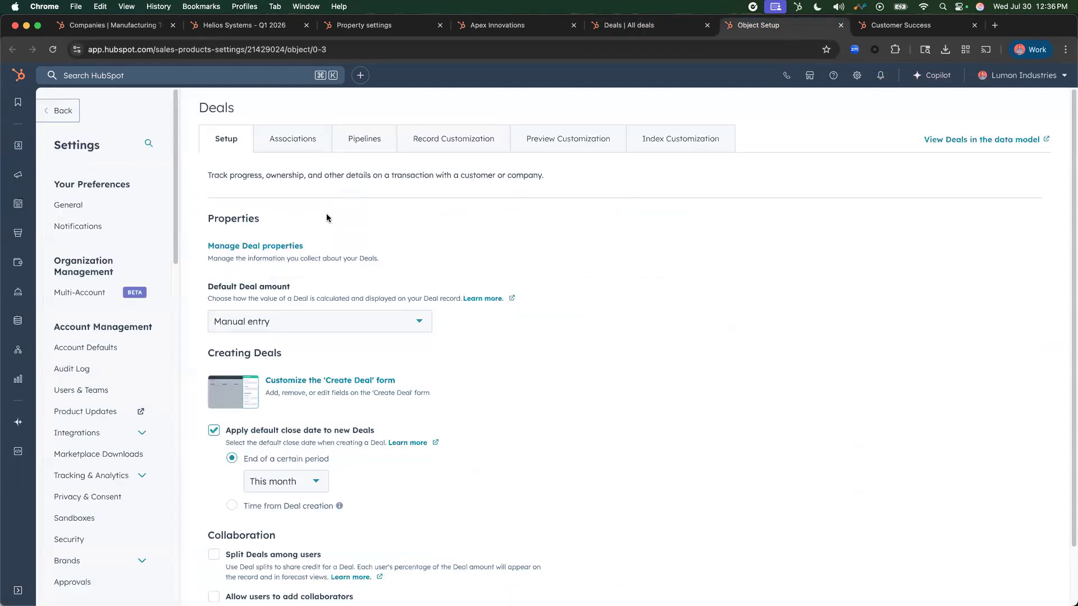
left_click(368, 141)
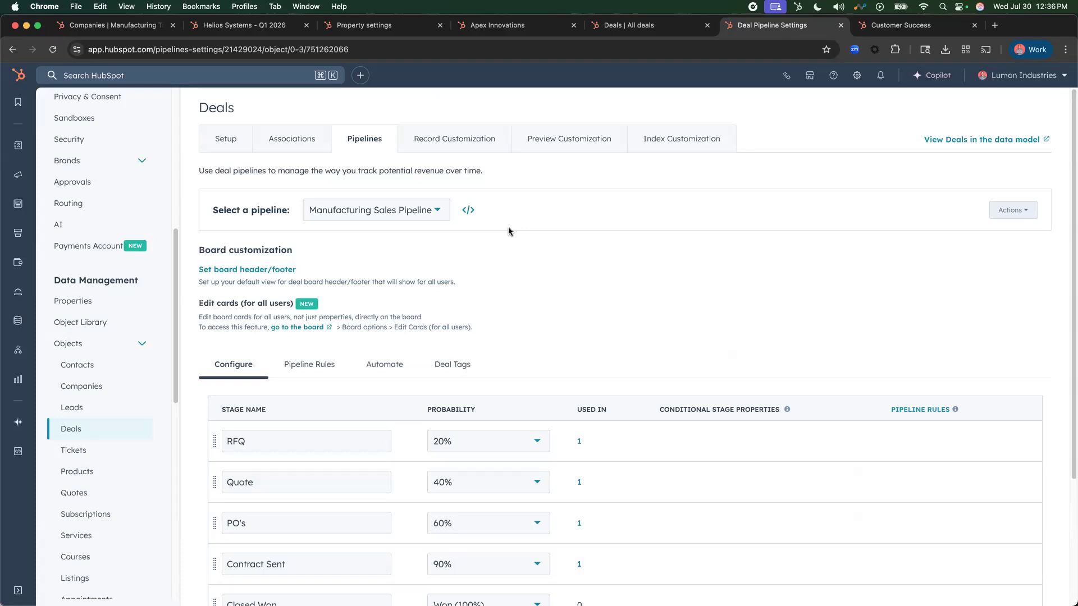
scroll(596, 312, "down", 3)
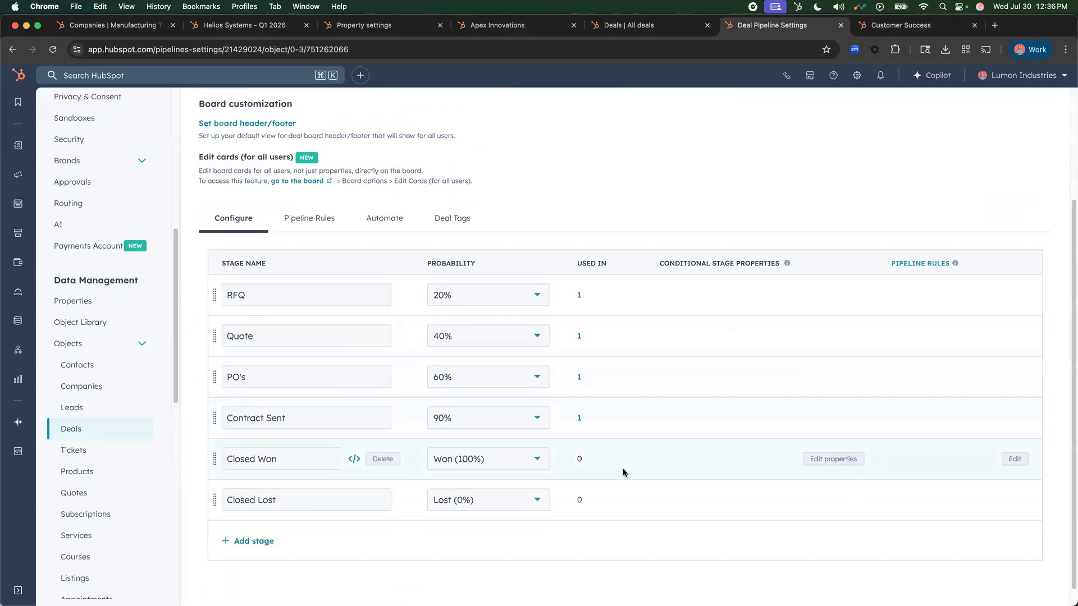
left_click(844, 422)
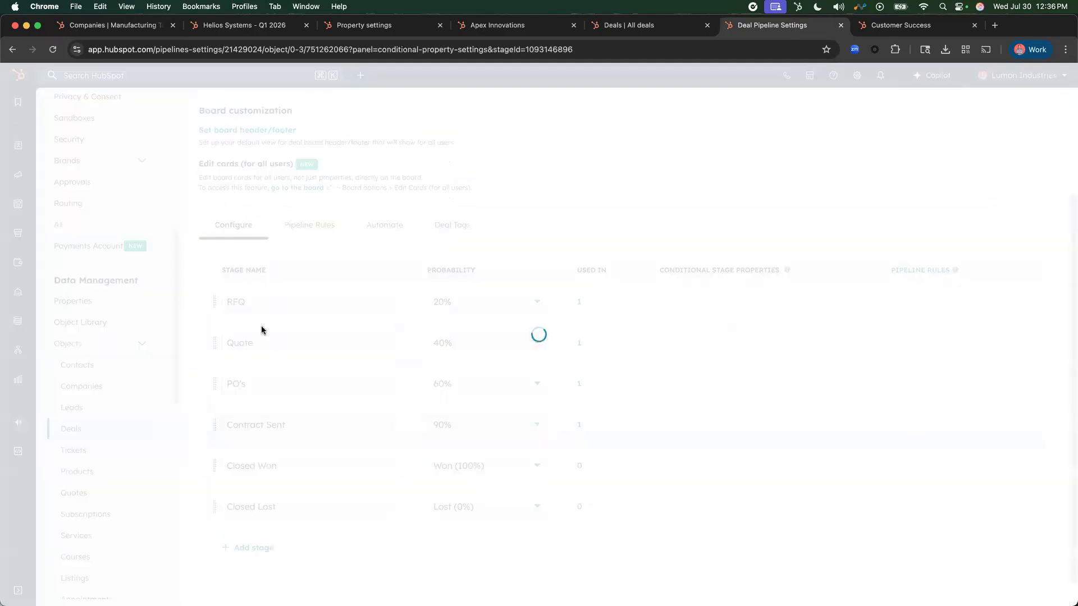
- Add Amount as a required dependent property for the Contract Sent stage
left_click(92, 374)
left_click(73, 379)
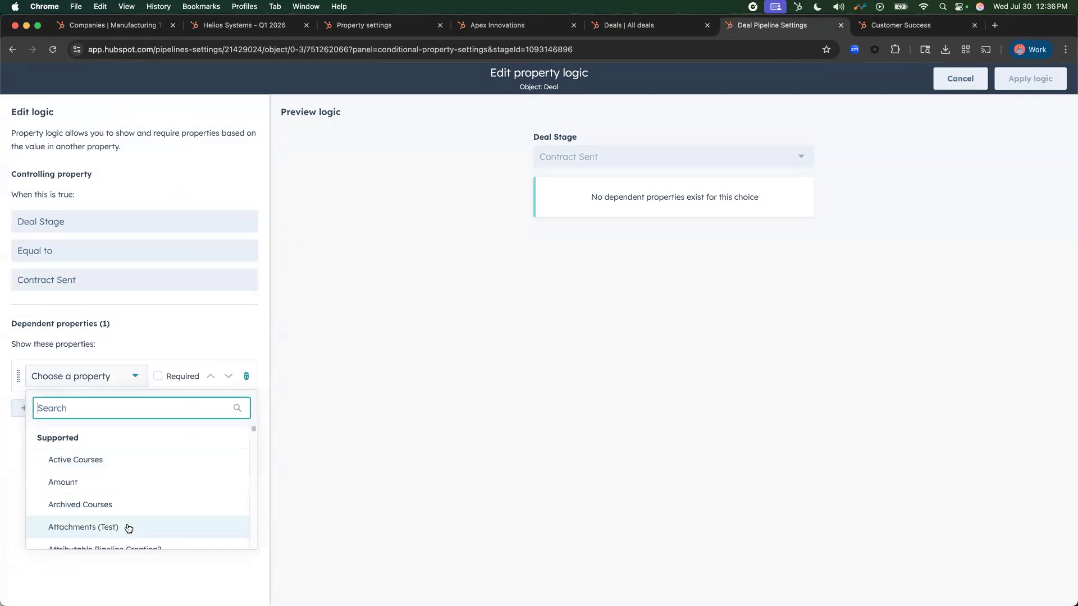
scroll(123, 491, "down", 1)
left_click(115, 478)
left_click(168, 377)
- Add Potential Roadblocks as a second required dependent property, apply the Contract Sent logic and reload the pipeline settings
left_click(35, 408)
left_click(63, 417)
scroll(98, 541, "down", 3)
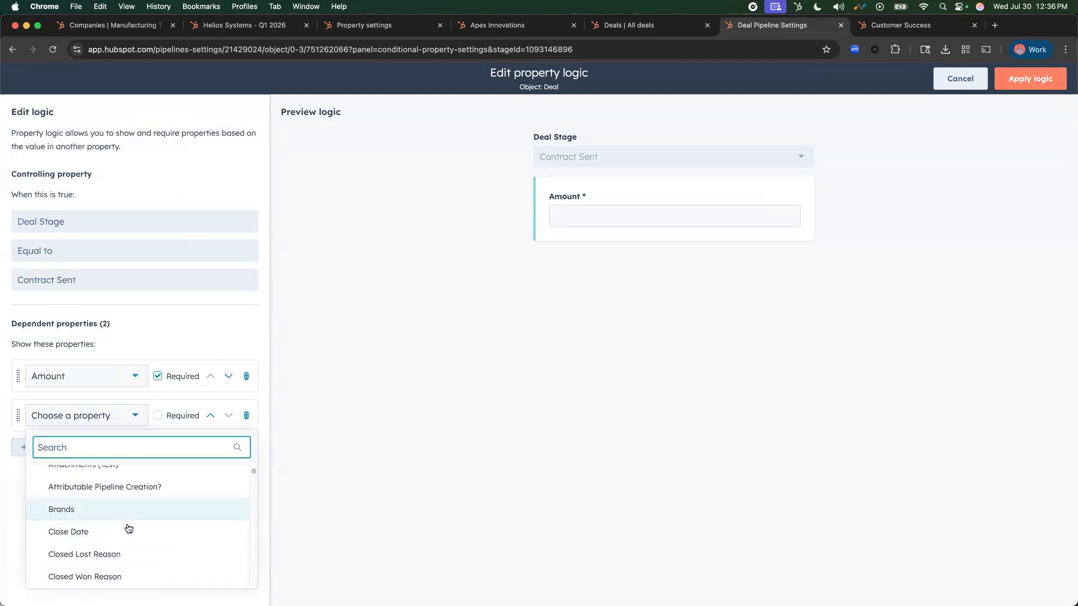
scroll(130, 533, "down", 5)
scroll(133, 544, "down", 8)
scroll(128, 534, "down", 5)
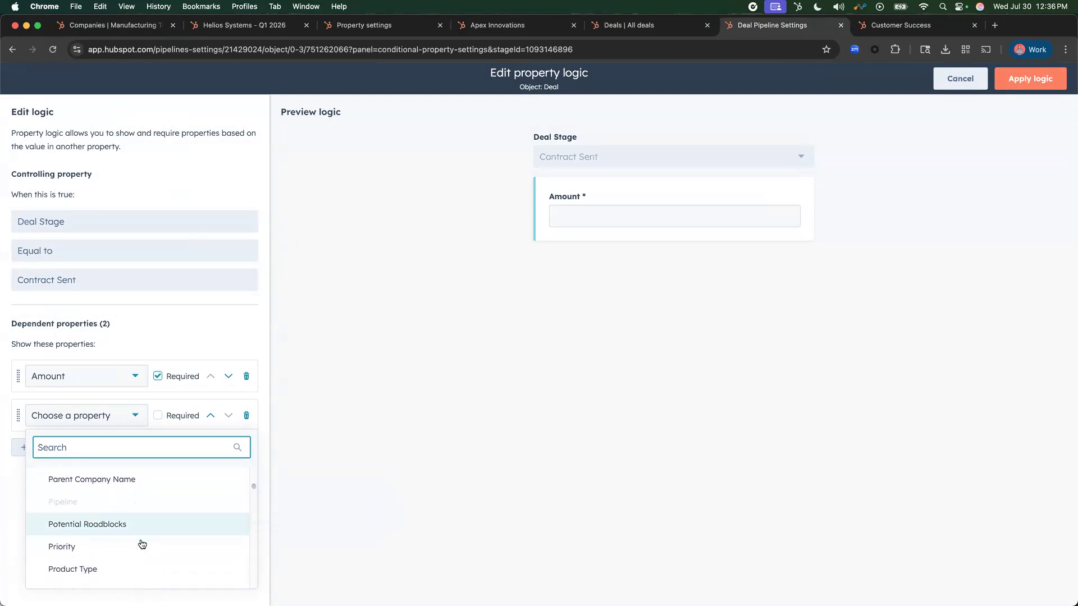
left_click(130, 524)
left_click(158, 415)
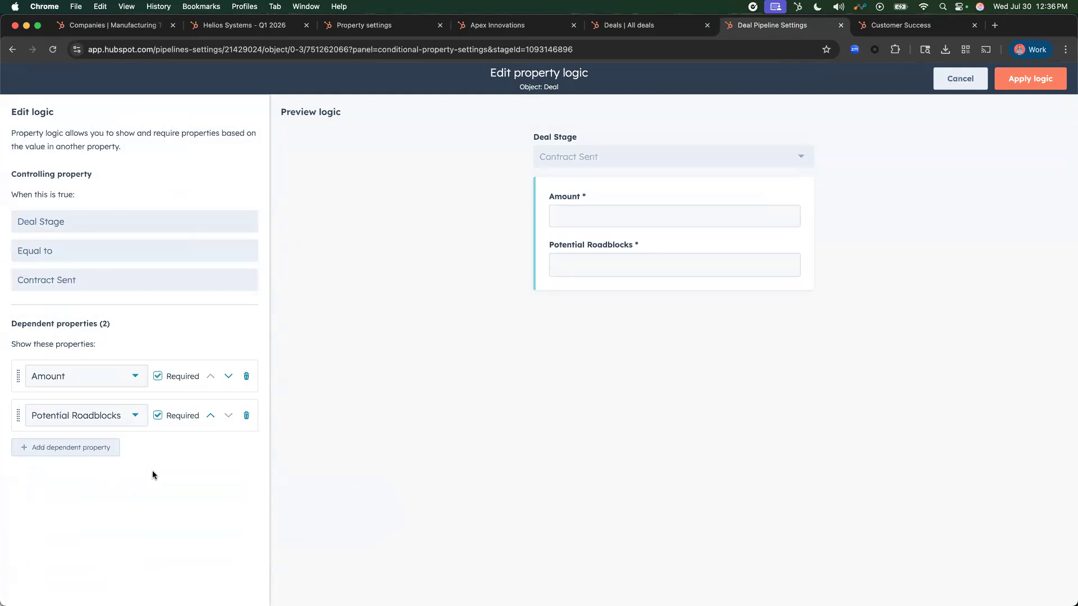
left_click(1030, 78)
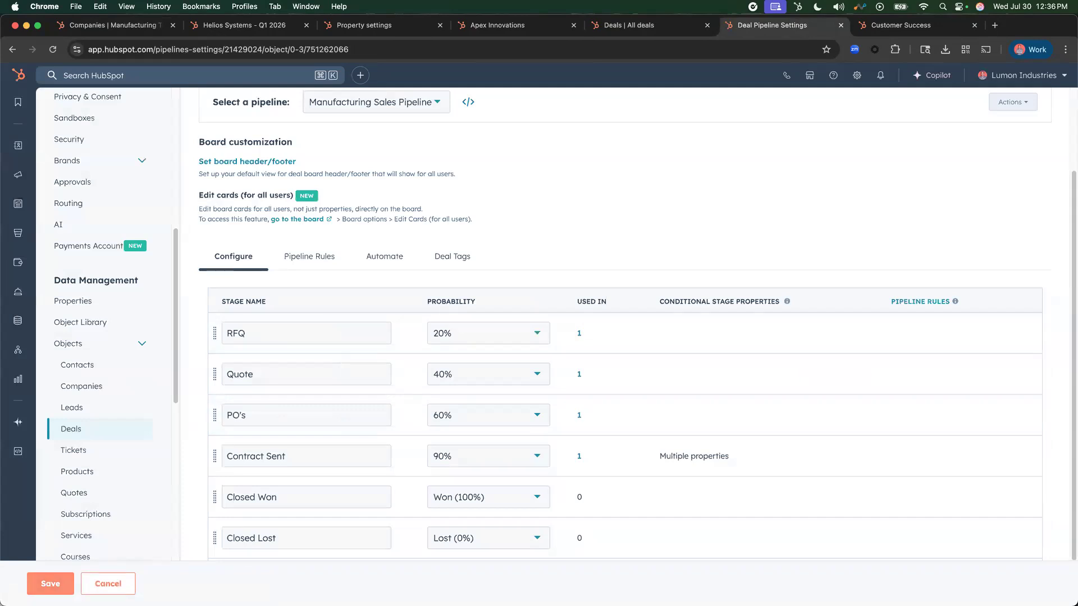
left_click(52, 49)
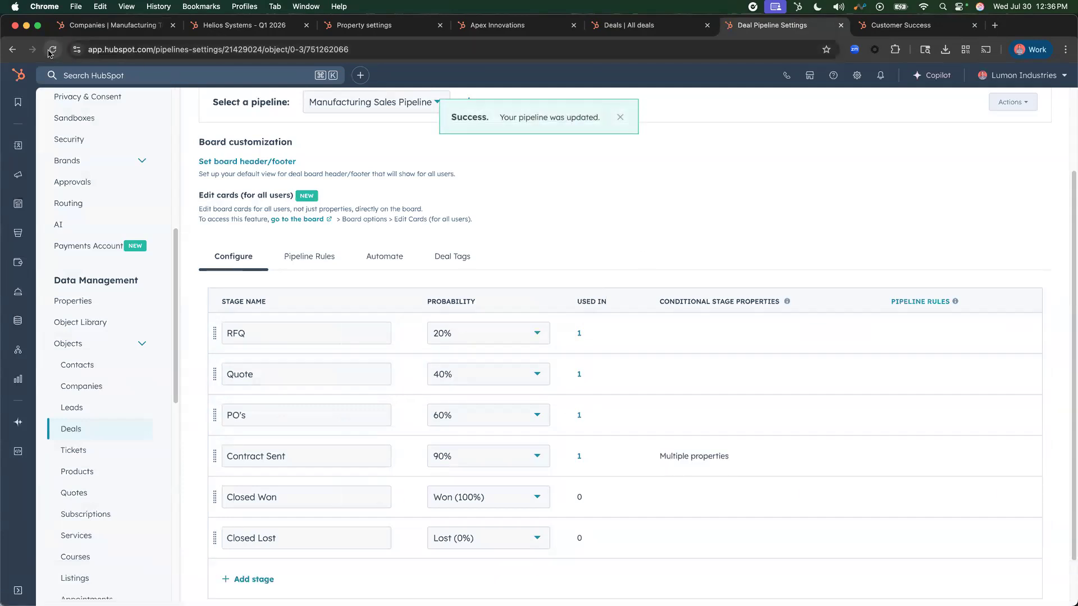
- Return to the deals board, reload it and move the Blue Chip Assembly - Q1 2026 deal from PO's to Contract Sent
left_click(654, 32)
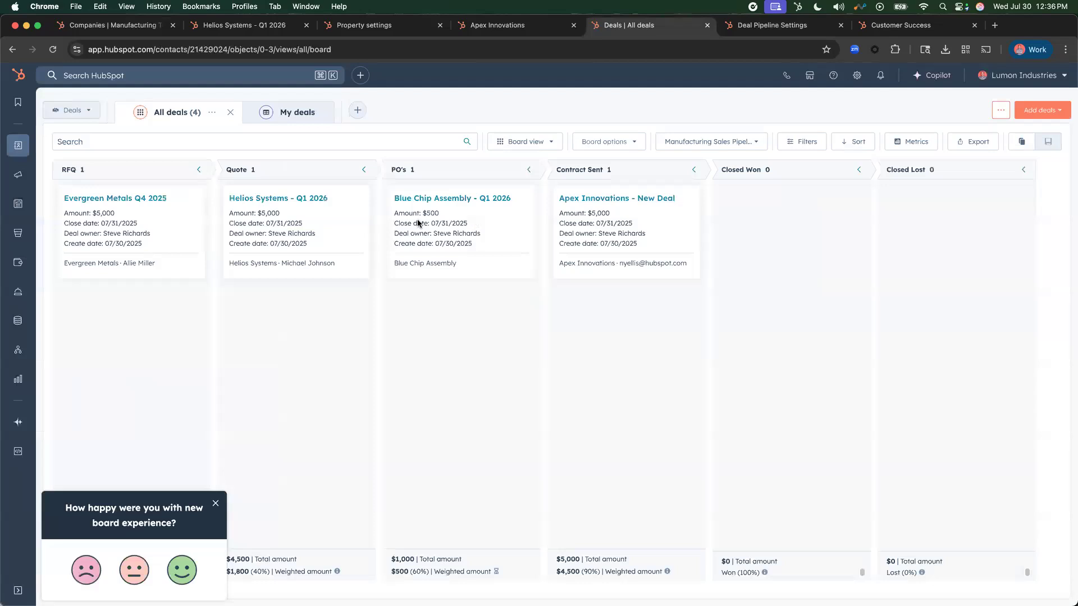
left_click(52, 49)
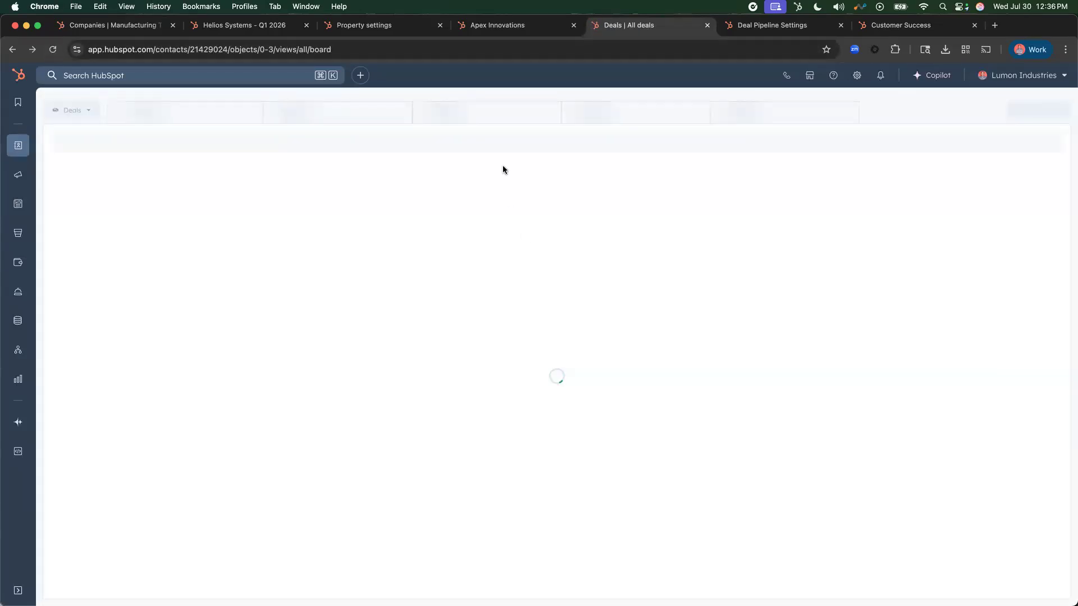
left_click_drag(452, 220, 635, 322)
left_click_drag(622, 321, 621, 321)
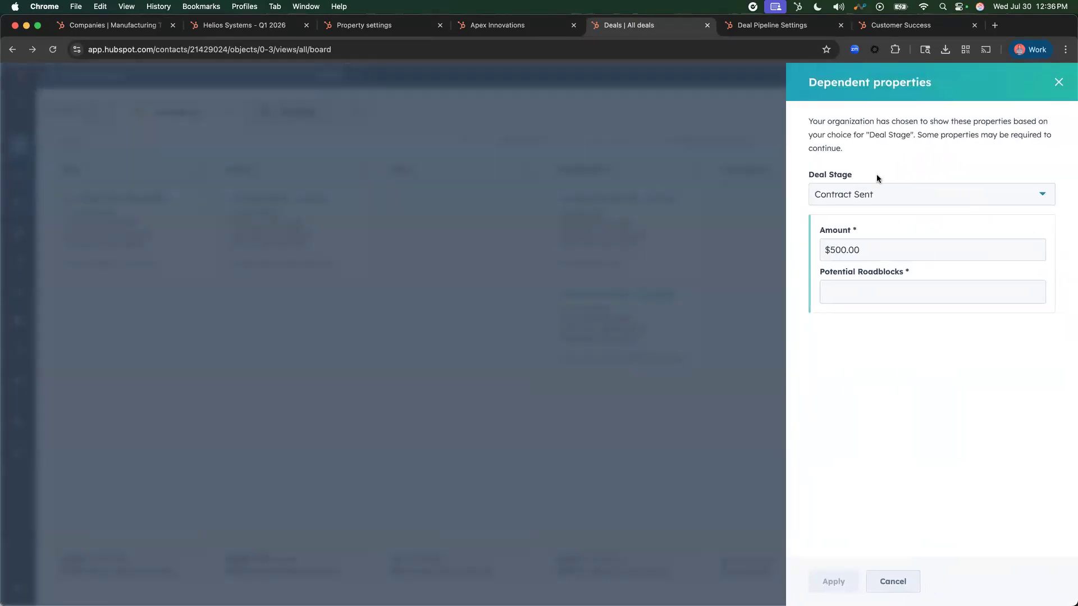
left_click(875, 250)
left_click(868, 289)
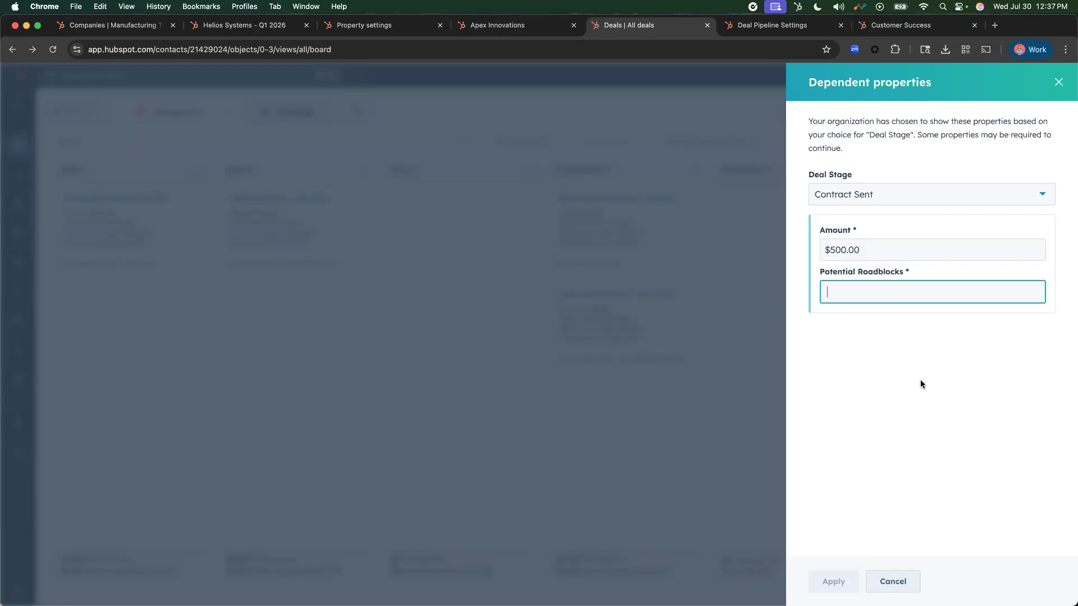
- Fill in Potential Roadblocks with a note that the named contact "thinks this might be too expensive $$$"
left_click(893, 245)
left_click(885, 282)
type("Michael thinks this ")
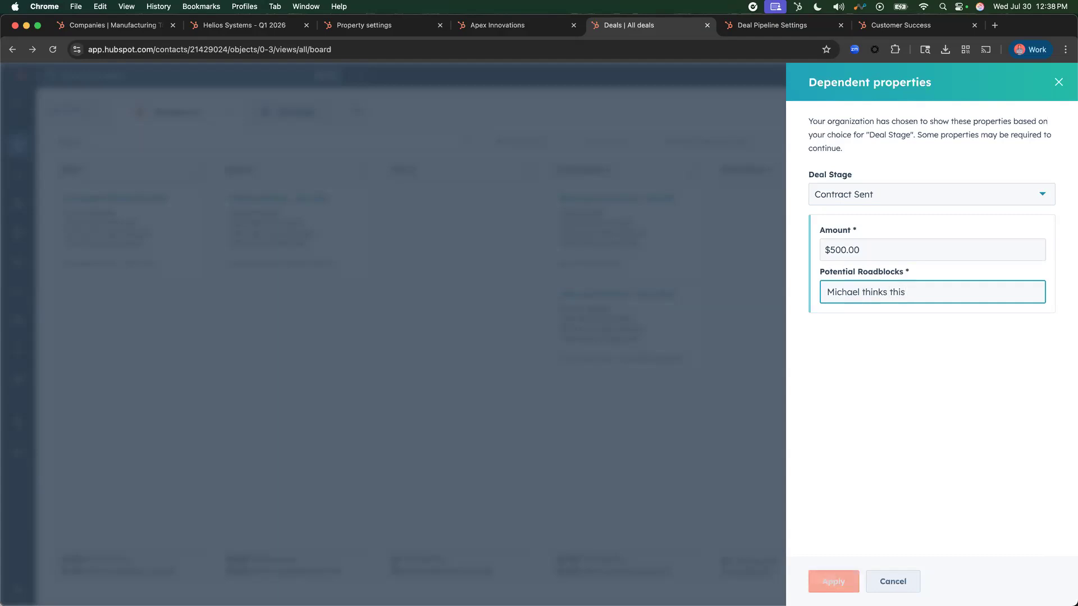
type("might be to")
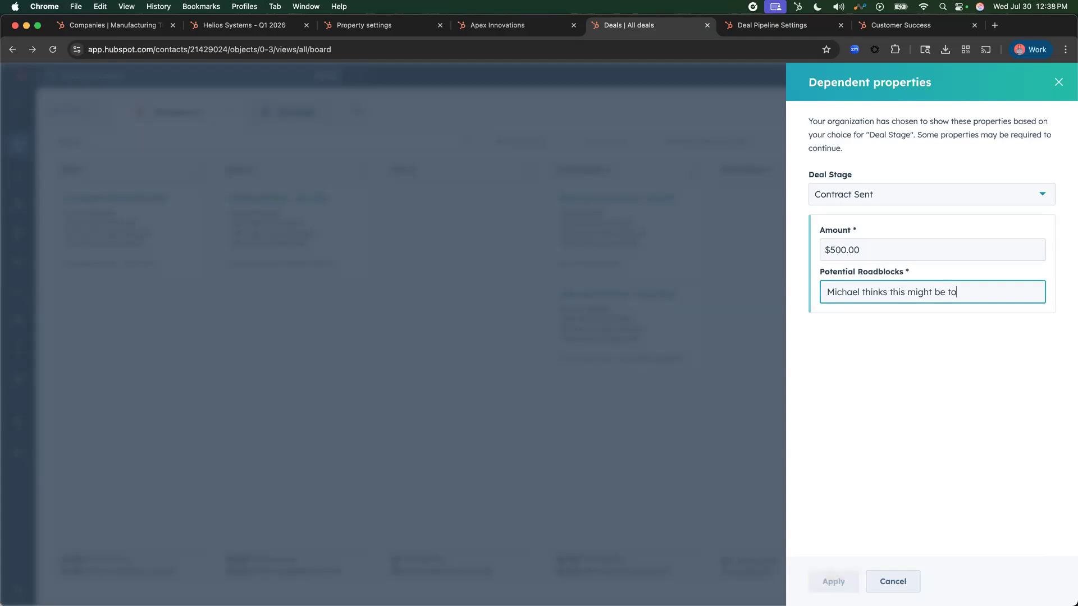
type("o high of")
key("BackSpace")
key("BackSpace")
key("BackSpace")
key("BackSpace")
key("BackSpace")
type("expensive $$$")
left_click(883, 395)
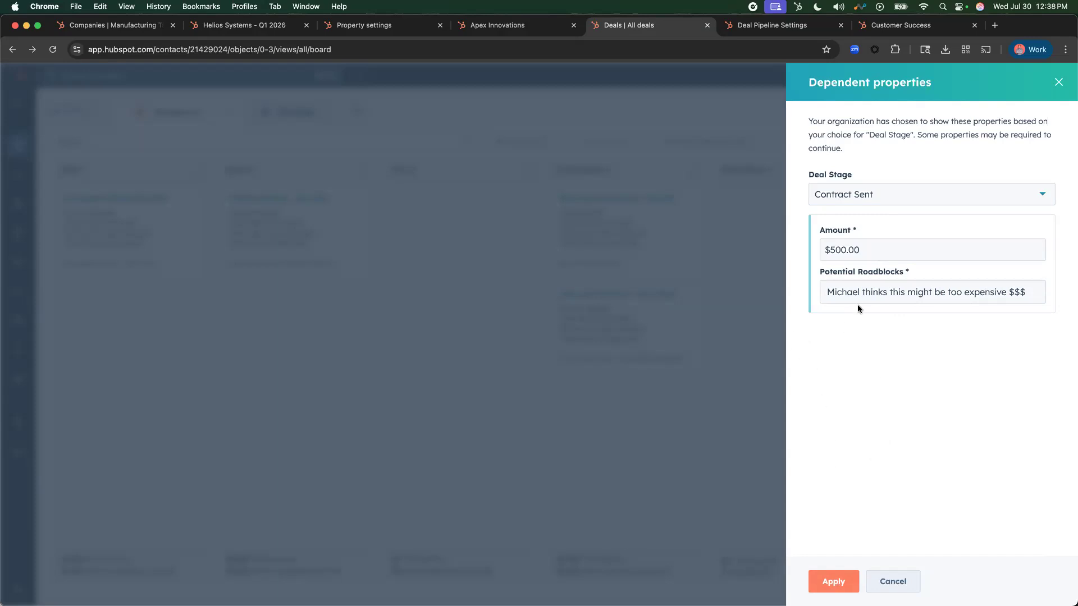
- Review the Potential Roadblocks note and apply the dependent properties to complete the Blue Chip Assembly deal's stage change
left_click(875, 291)
left_click_drag(1027, 295, 815, 296)
left_click(890, 292)
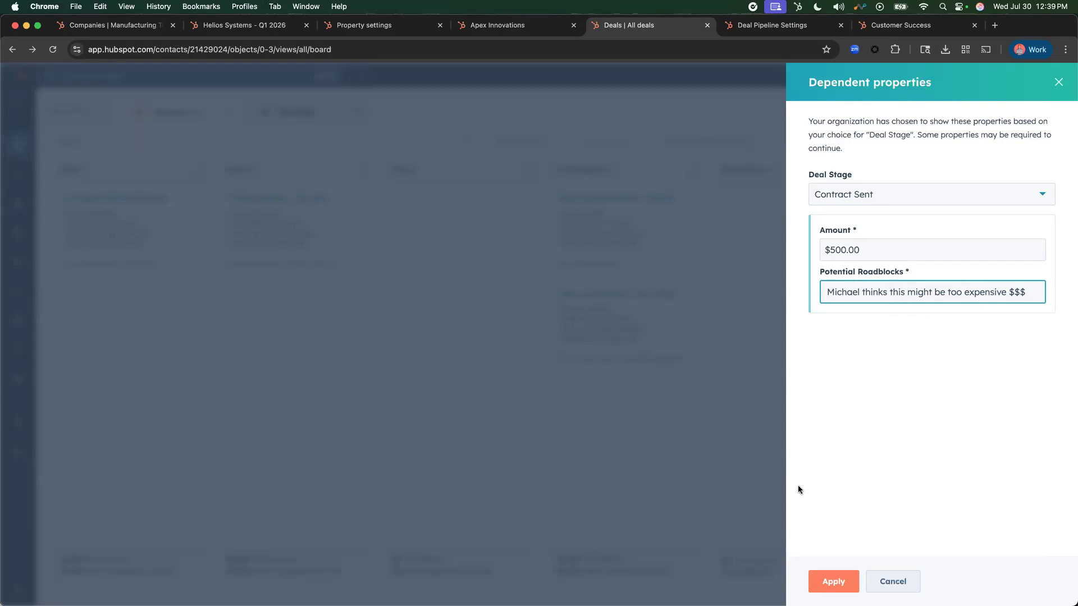
left_click(832, 580)
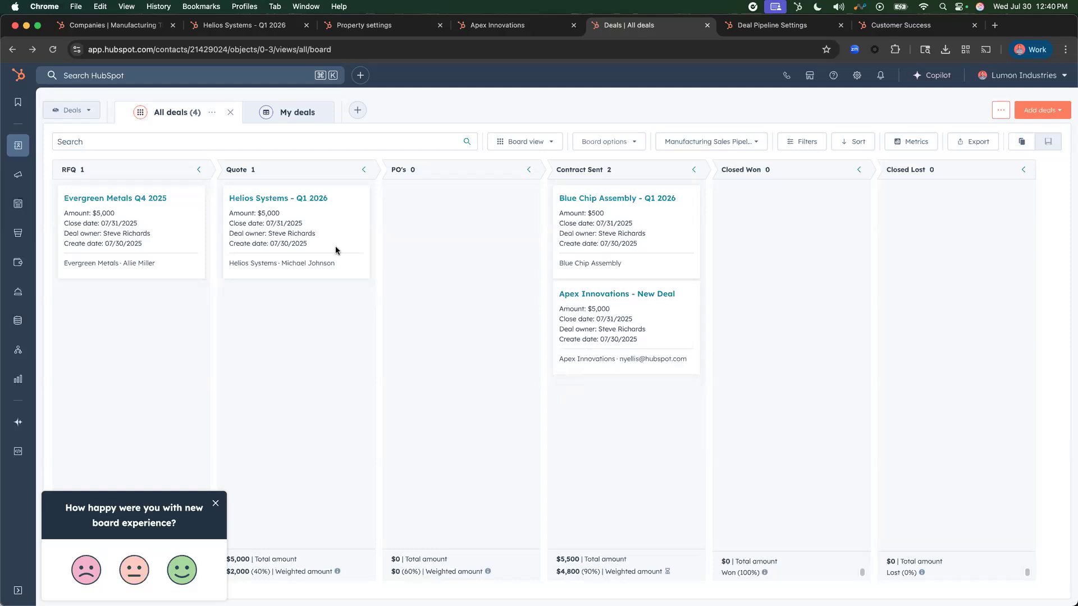
- Try to move the Helios Systems - Q1 2026 deal from Quote to Contract Sent and cancel at the required properties
left_click_drag(319, 249, 584, 392)
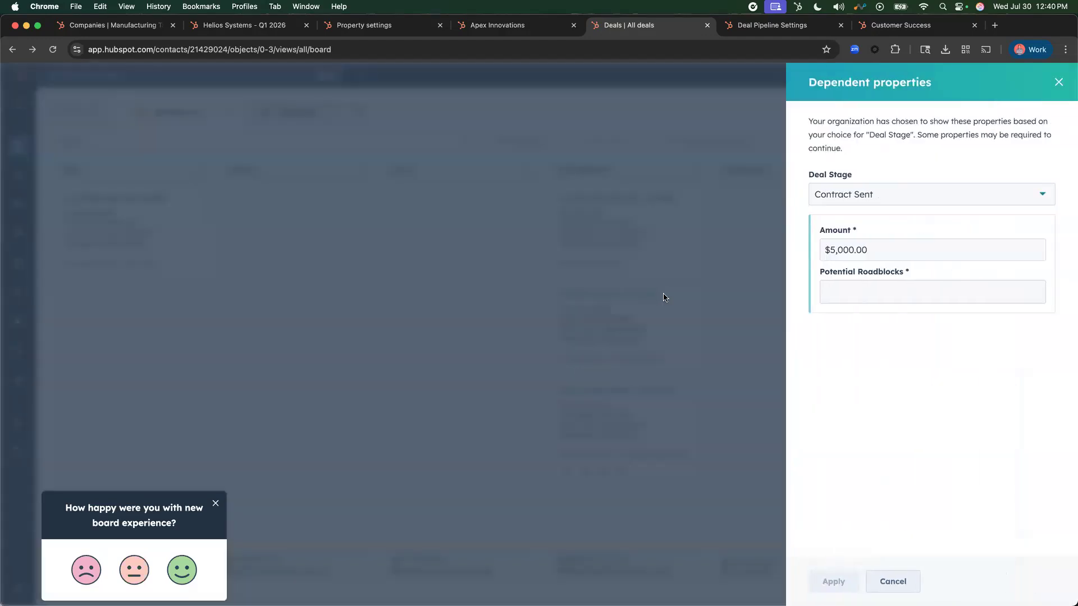
left_click(897, 292)
left_click(861, 250)
left_click(909, 283)
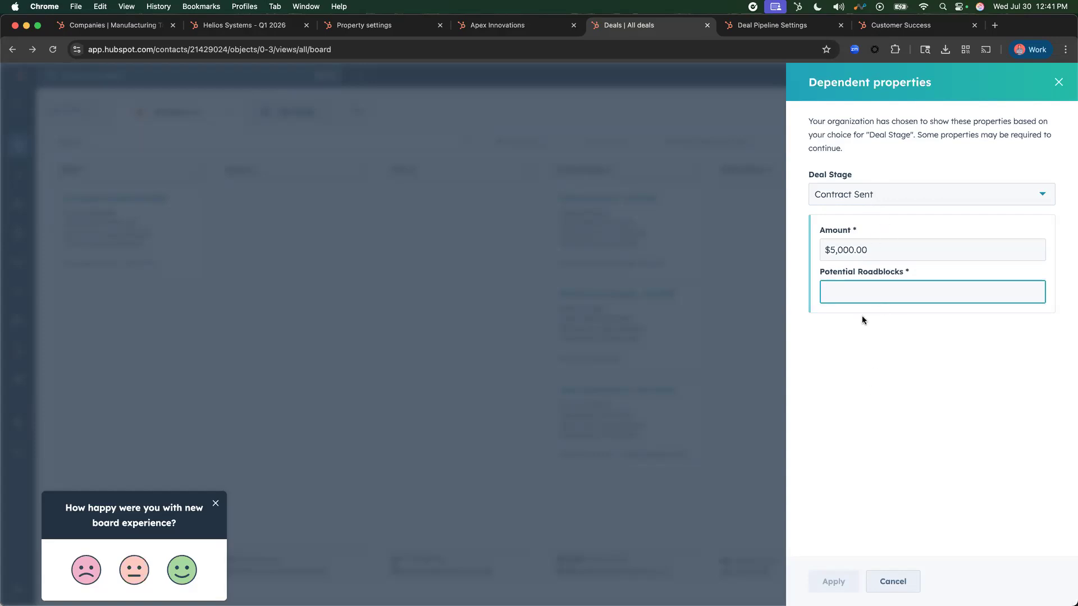
left_click(889, 581)
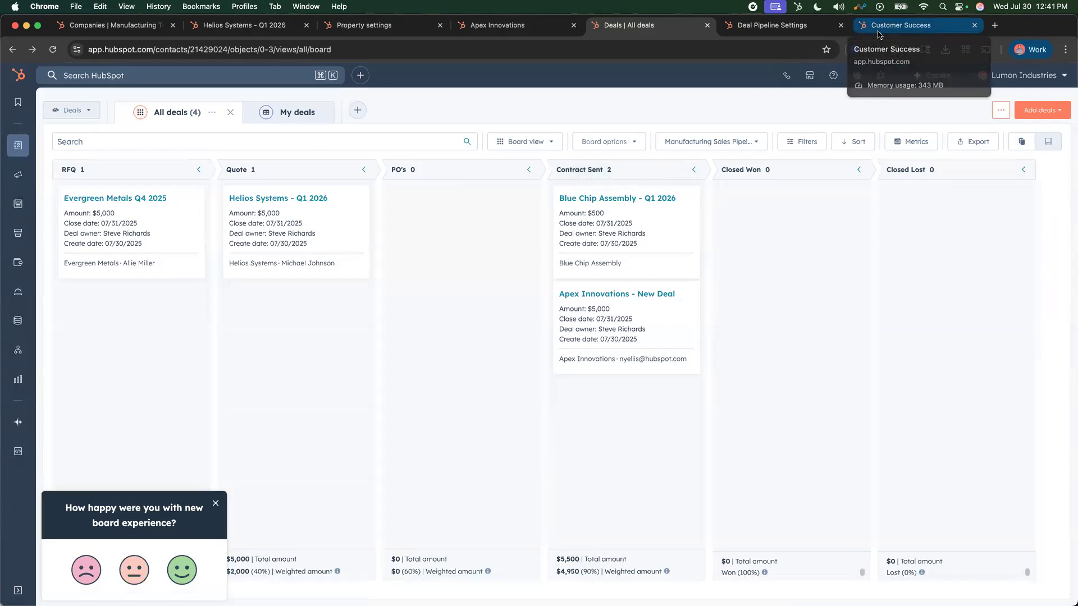
- Switch to the Customer Success workspace and look over its title, its place under Service and the customer list with CSM Sentiment
left_click(878, 29)
scroll(686, 314, "down", 1)
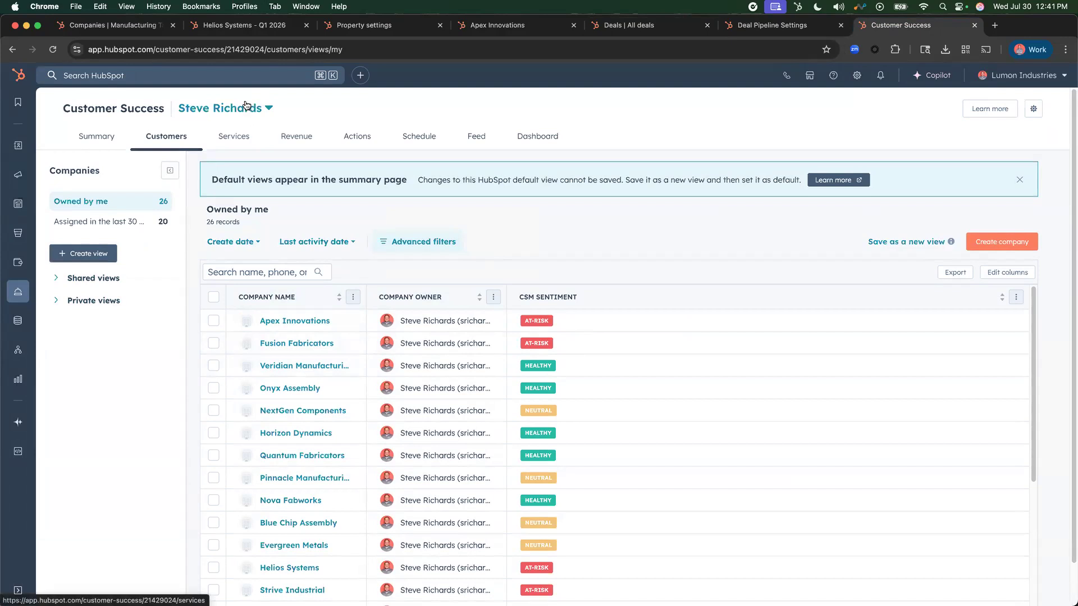
mouse_move(18, 291)
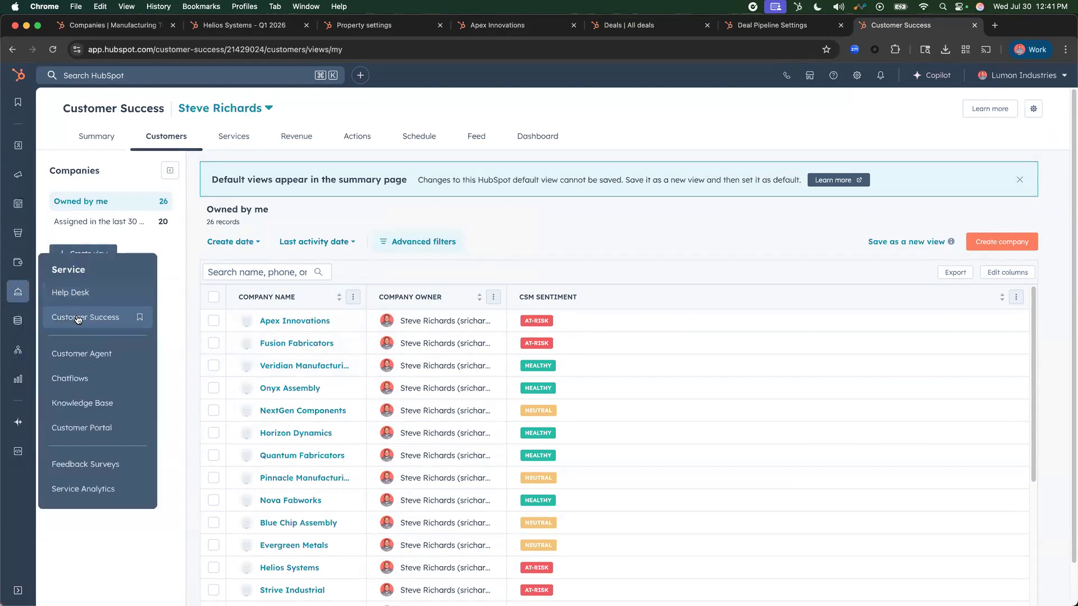
left_click_drag(49, 109, 166, 108)
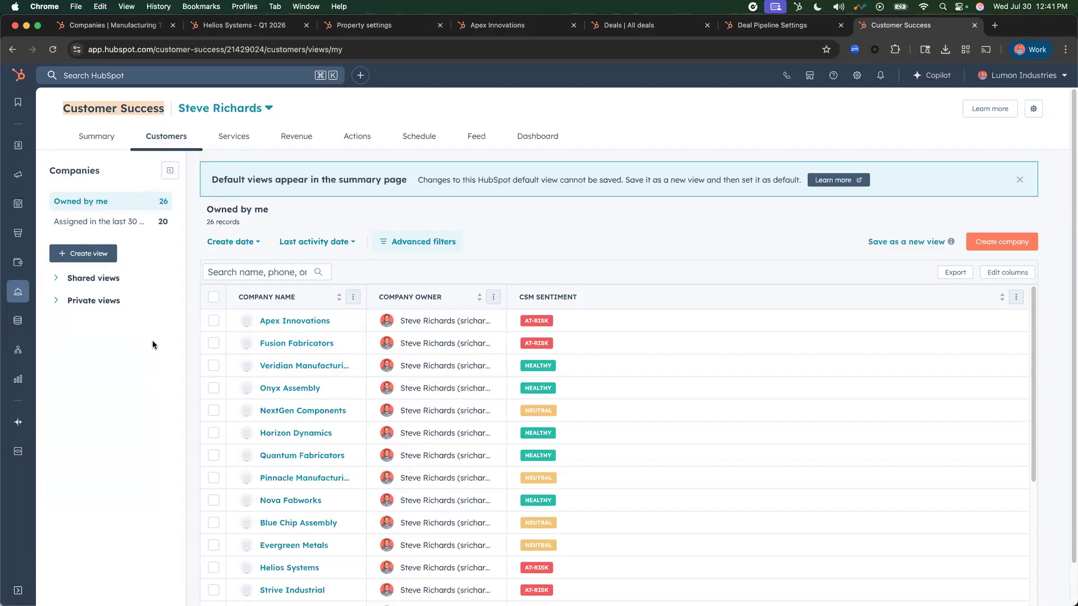
left_click(106, 108)
left_click_drag(63, 109, 162, 111)
left_click(160, 427)
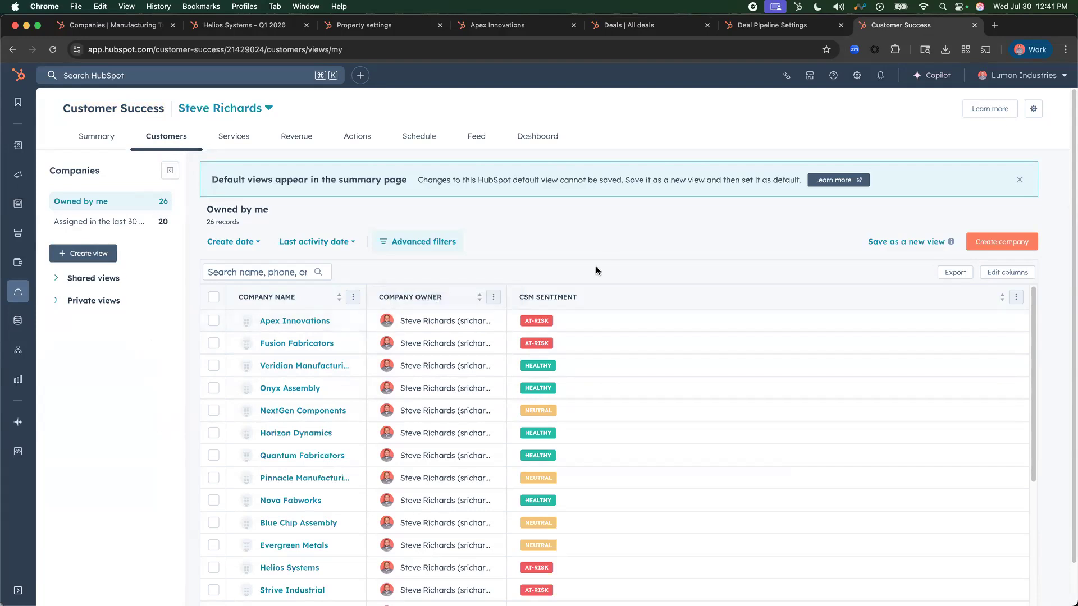
- Look through the customer list and widen the Company Name column to fit the full company names
scroll(633, 406, "down", 1)
scroll(460, 376, "up", 1)
left_click_drag(363, 294, 425, 294)
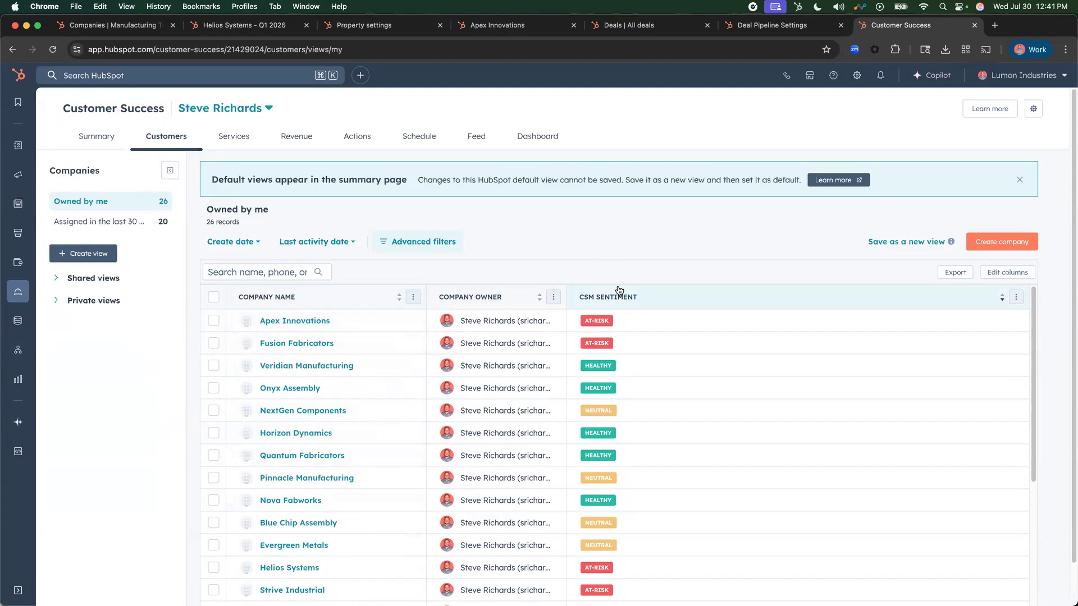
- Sort the customer list by CSM Sentiment with Healthy companies first and look through the sorted records
left_click(638, 324)
left_click(653, 332)
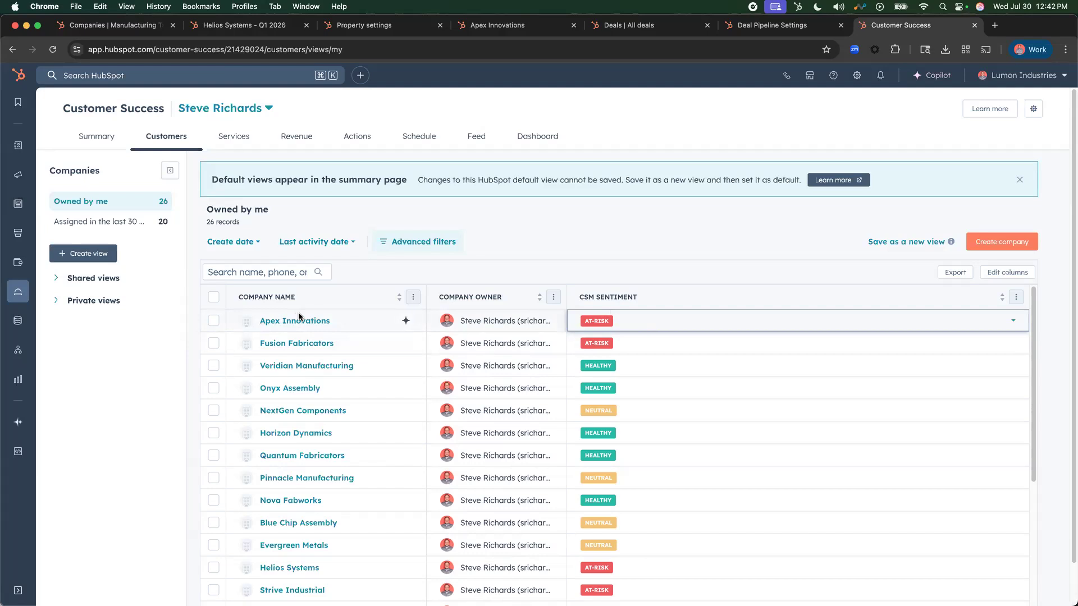
left_click(686, 301)
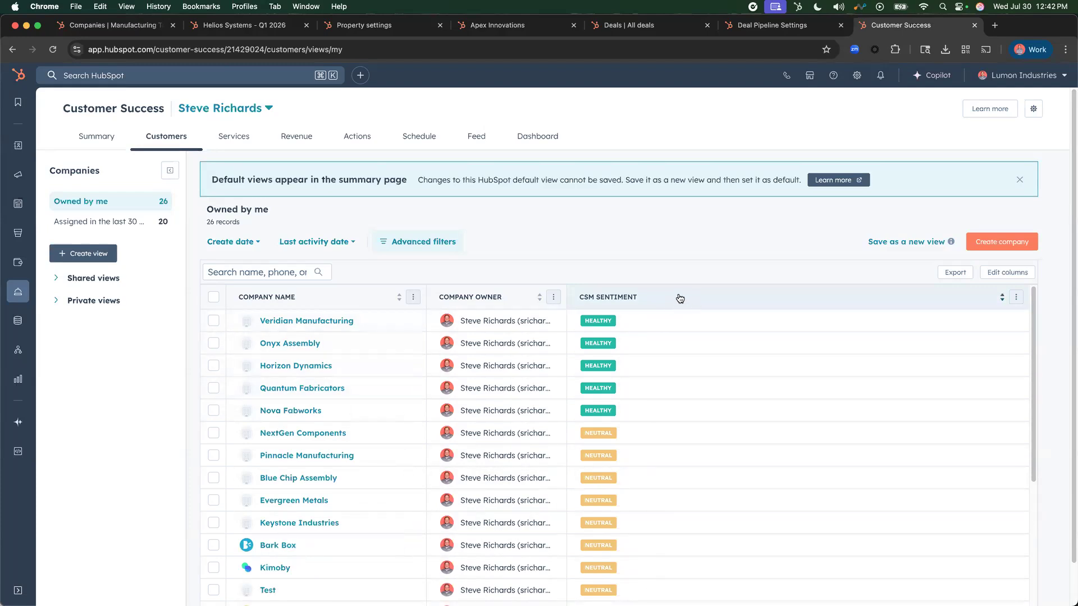
scroll(609, 430, "down", 5)
scroll(610, 430, "up", 5)
- Adjust the Company Name and Company Owner column widths to fit their contents, and reverse the CSM Sentiment sort to put At-Risk companies first
left_click_drag(425, 294, 457, 294)
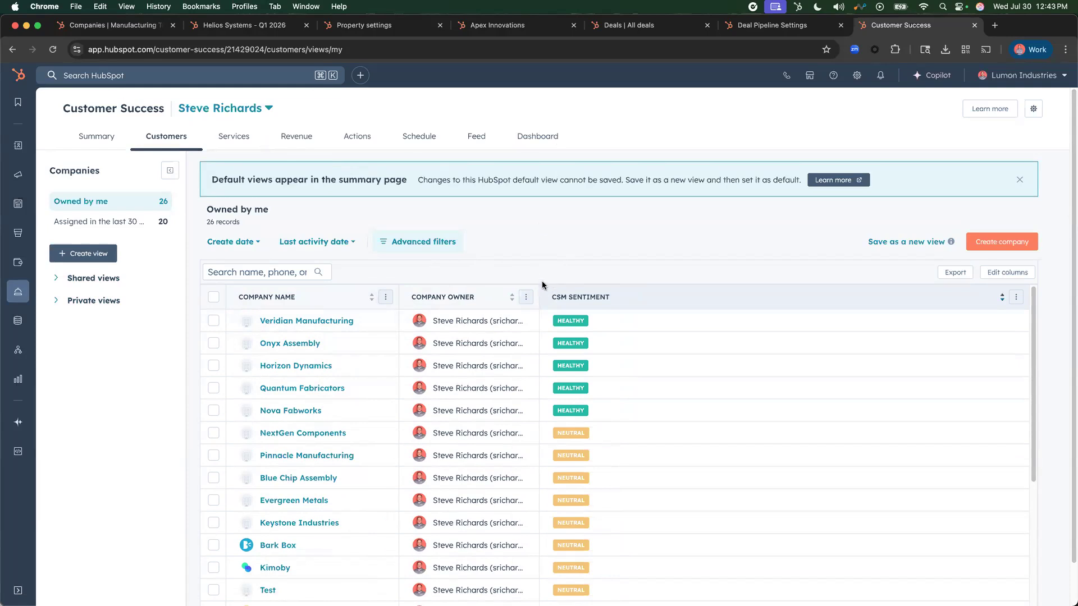
left_click_drag(538, 298, 618, 299)
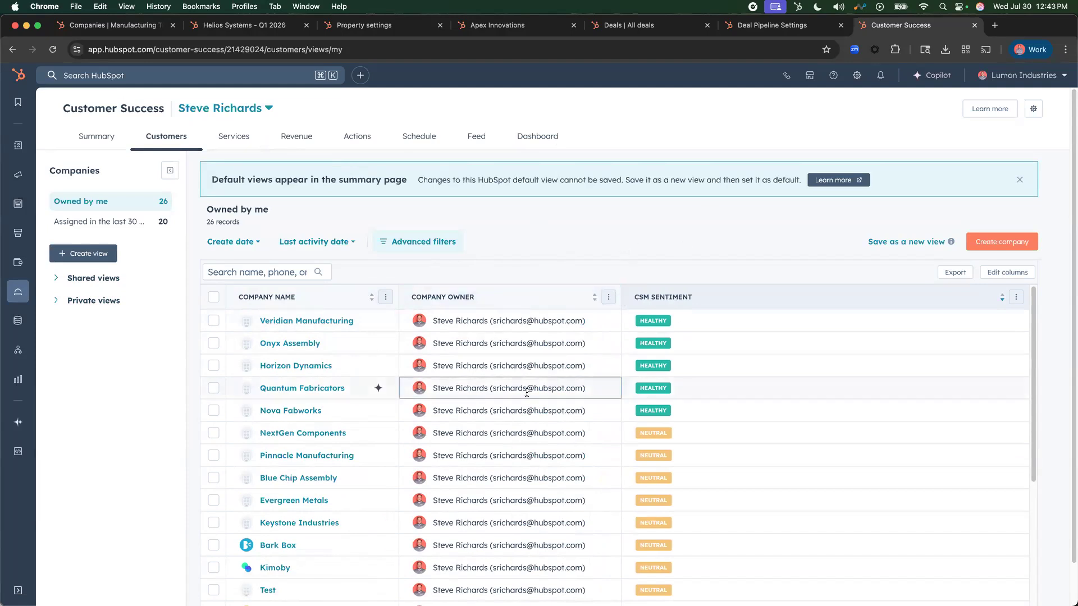
scroll(695, 451, "down", 5)
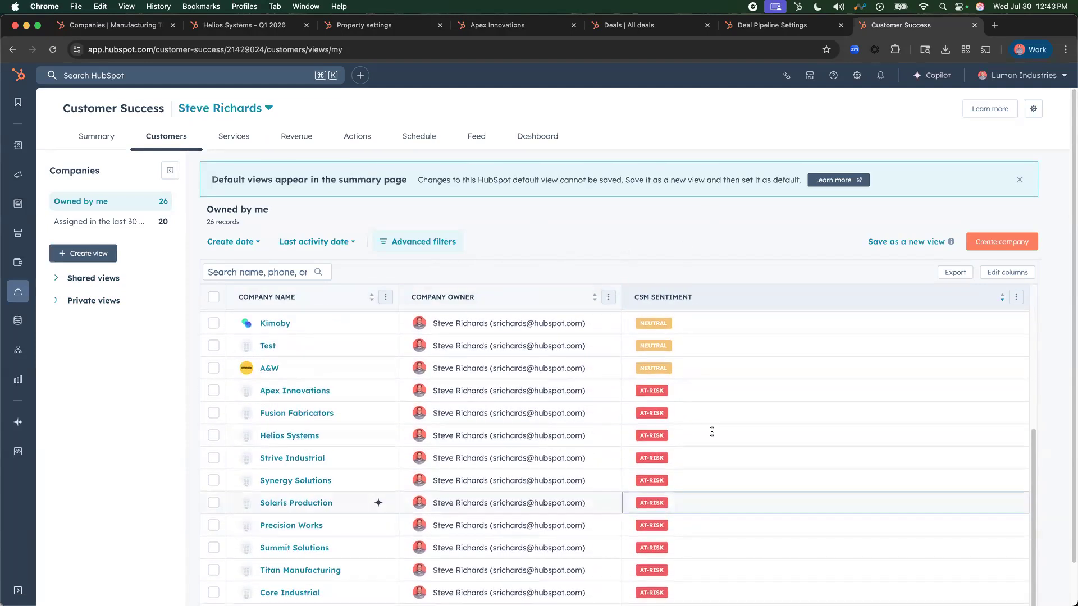
scroll(701, 426, "up", 5)
left_click(777, 294)
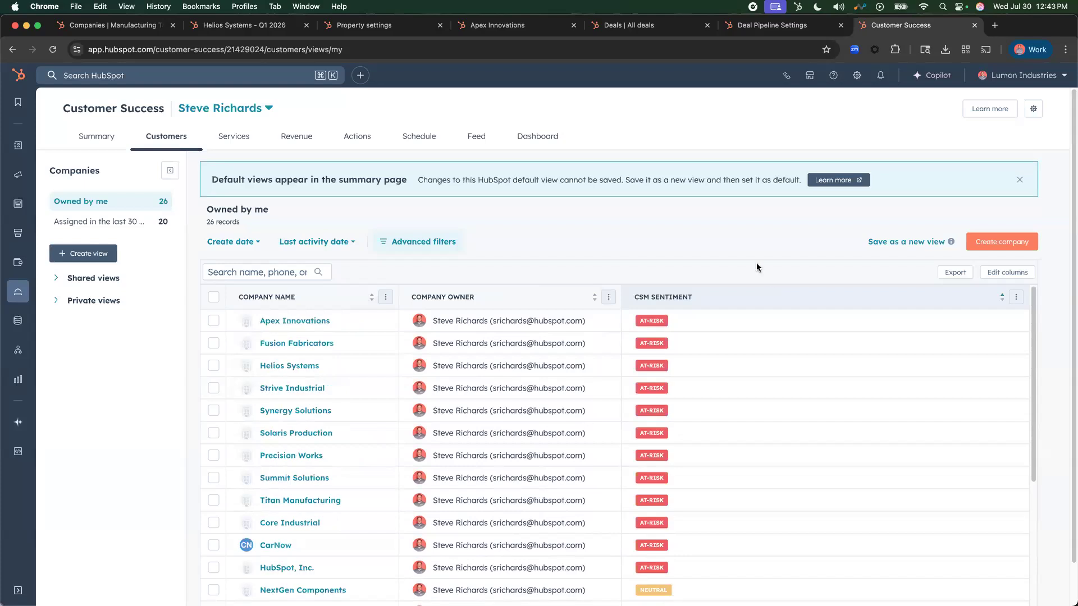